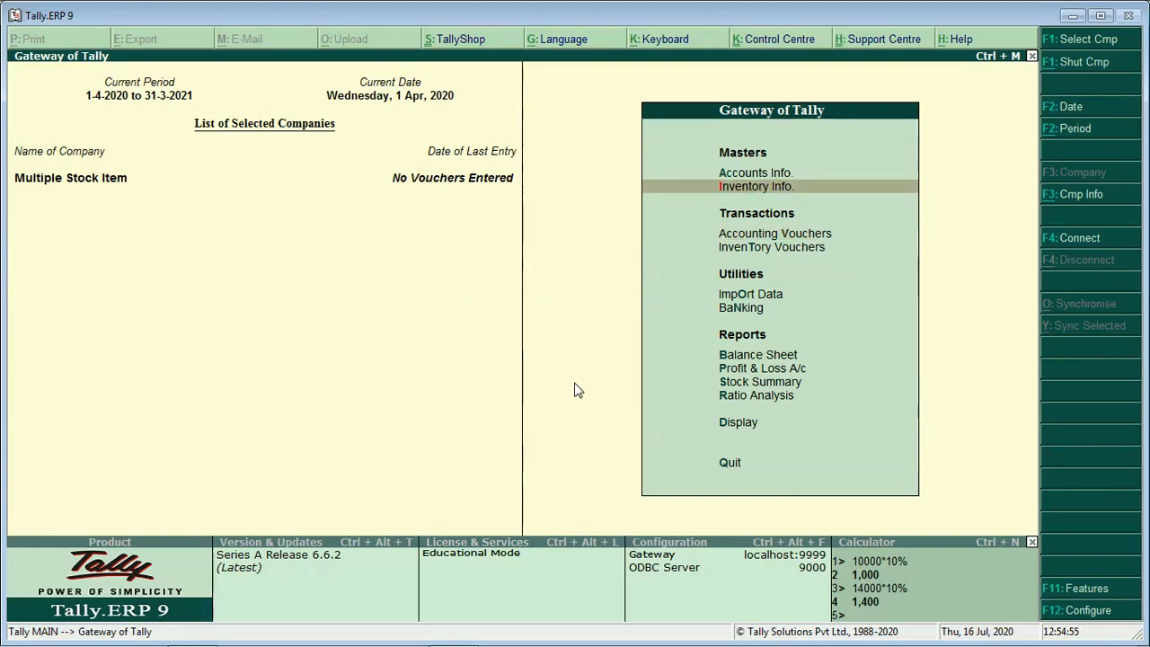
# Create a simple unit of measure with the symbol pcs and 0 decimal places
pyautogui.press('Return')
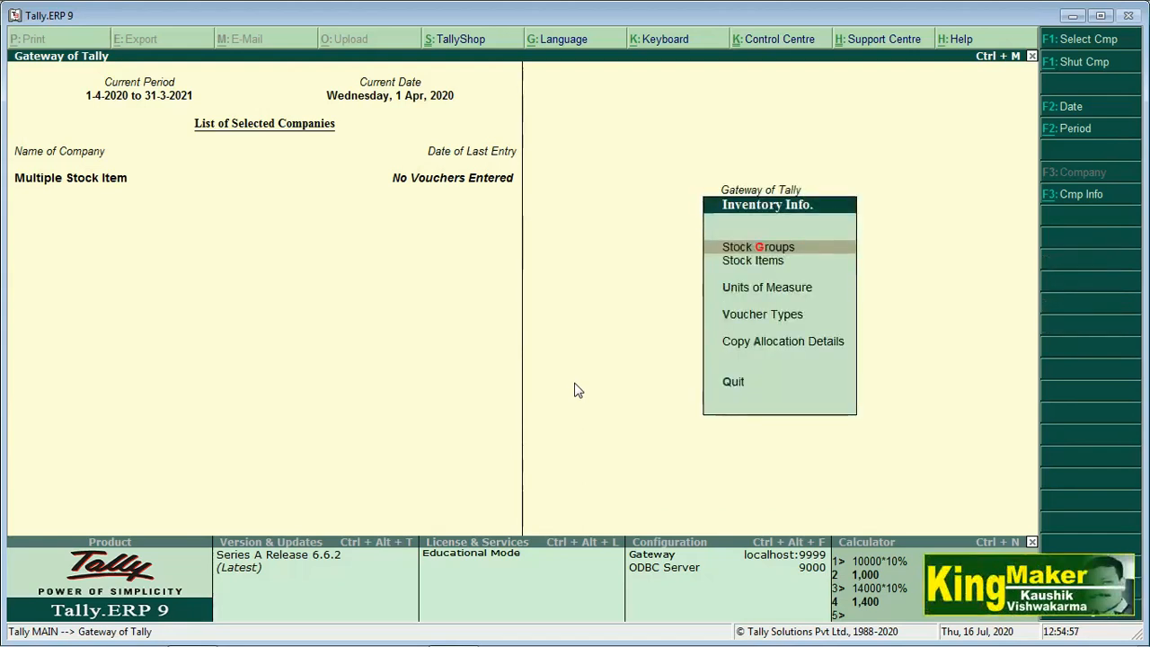
pyautogui.press('Down')
pyautogui.press('Down')
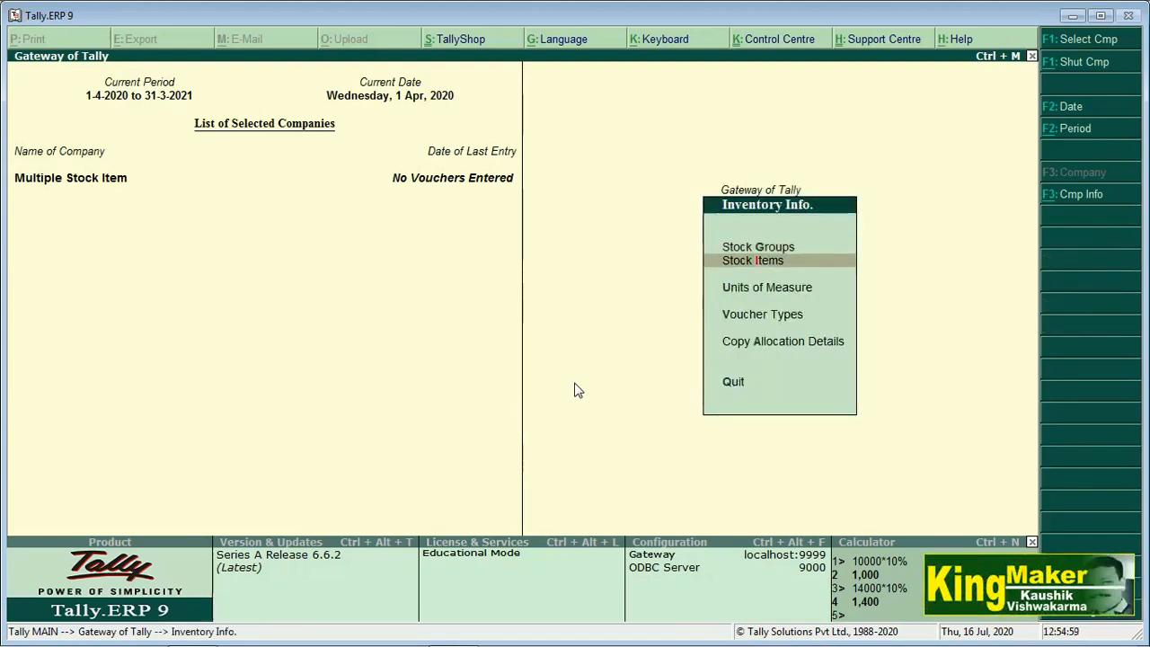
pyautogui.press('Return')
pyautogui.press('Return')
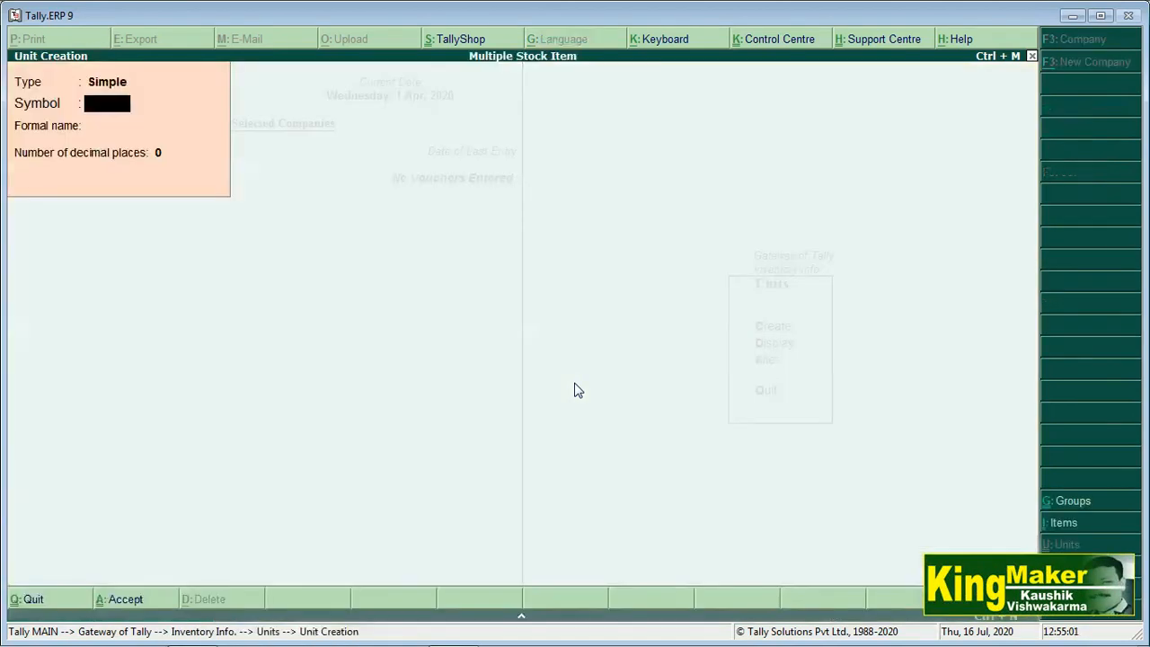
pyautogui.write('pcs')
pyautogui.press('Return')
pyautogui.press('Return')
pyautogui.press('Return')
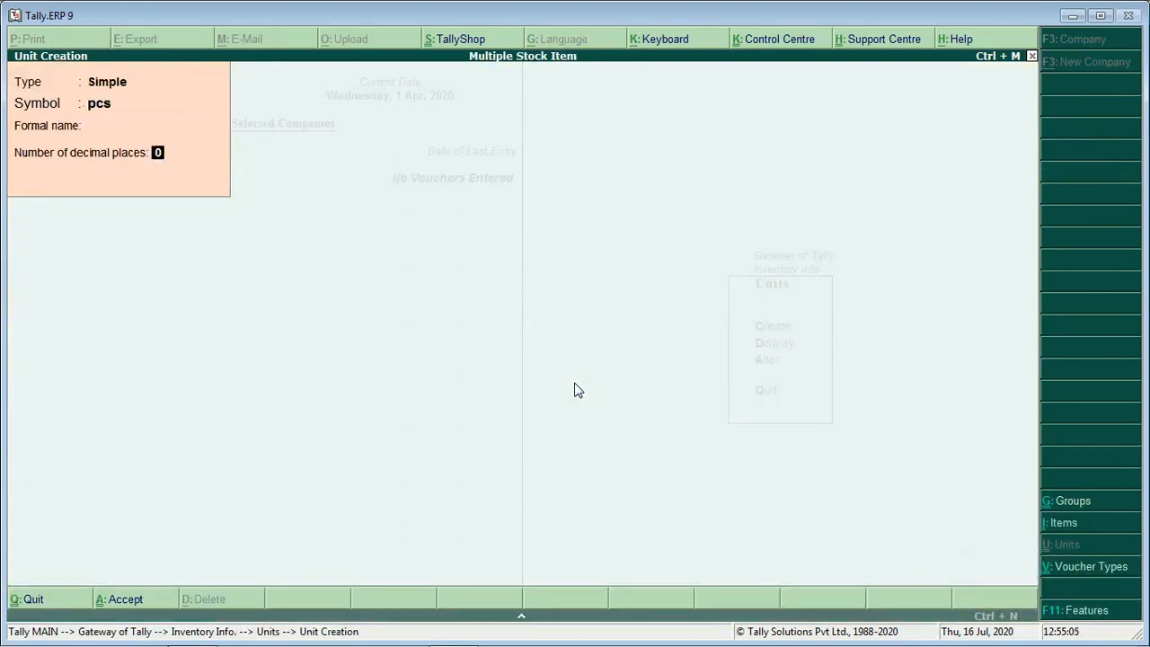
pyautogui.press('Return')
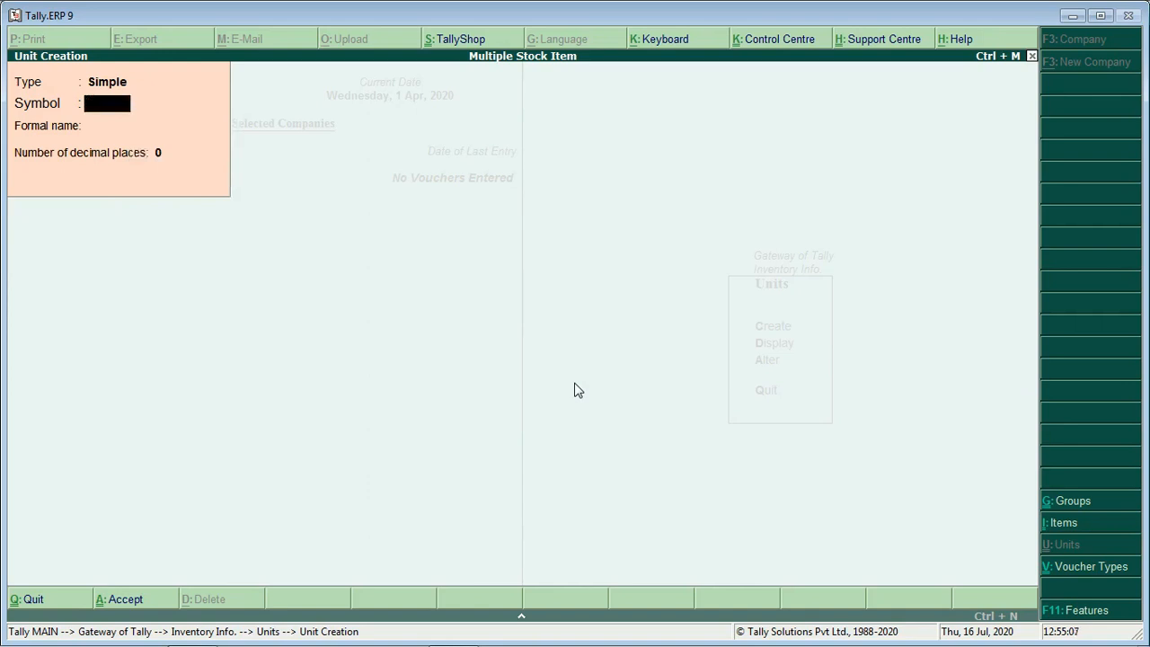
pyautogui.press('Escape')
pyautogui.press('Escape')
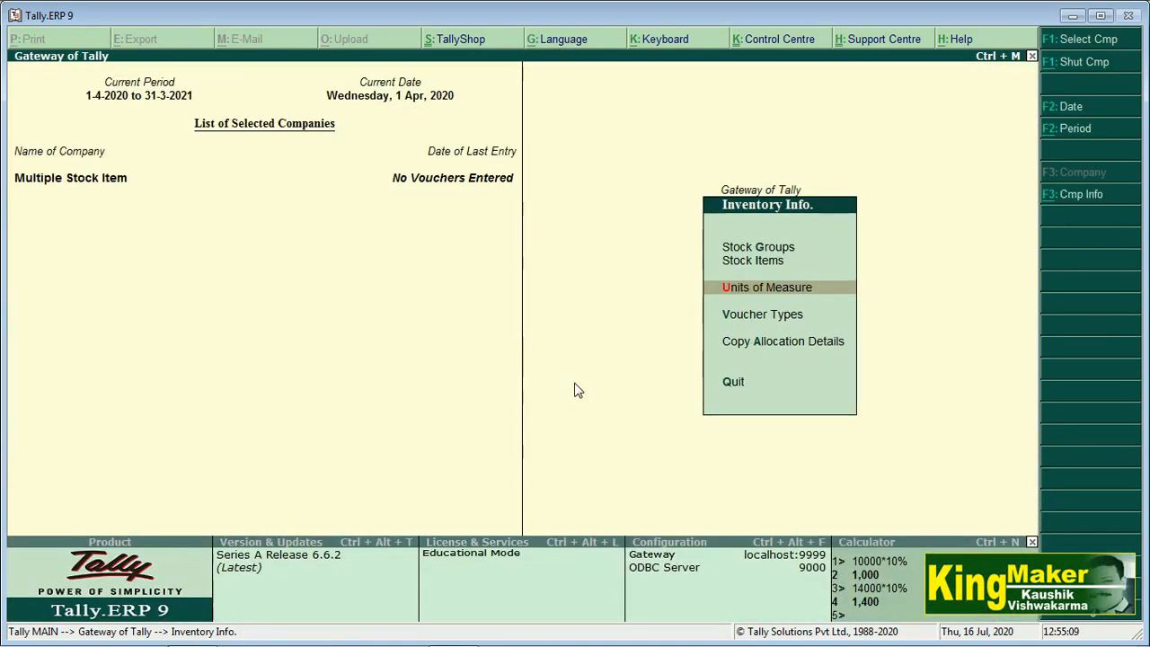
# Create a single stock group named Oppo under Primary, without adding item quantities
pyautogui.press('Up')
pyautogui.press('Up')
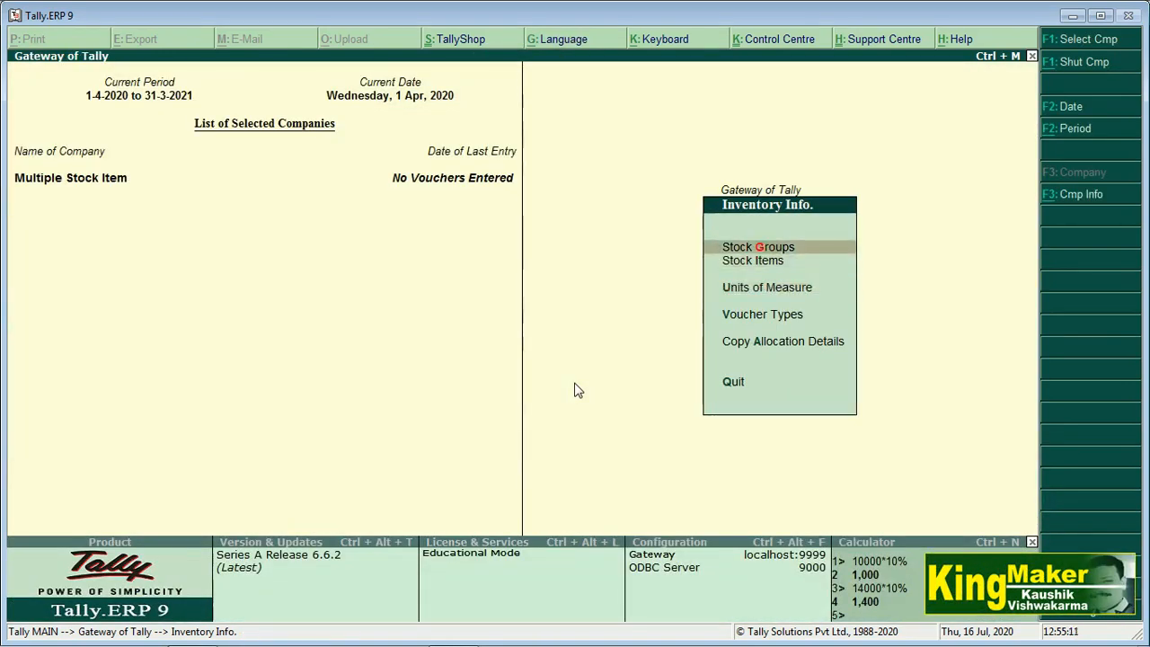
pyautogui.press('Return')
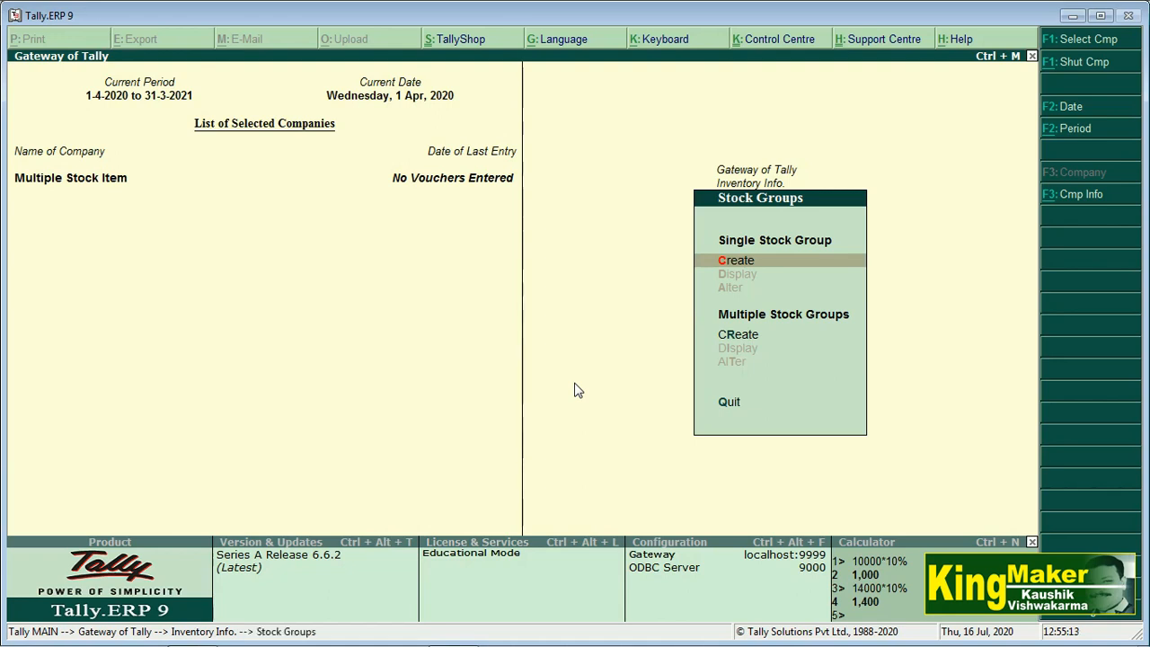
pyautogui.press('Return')
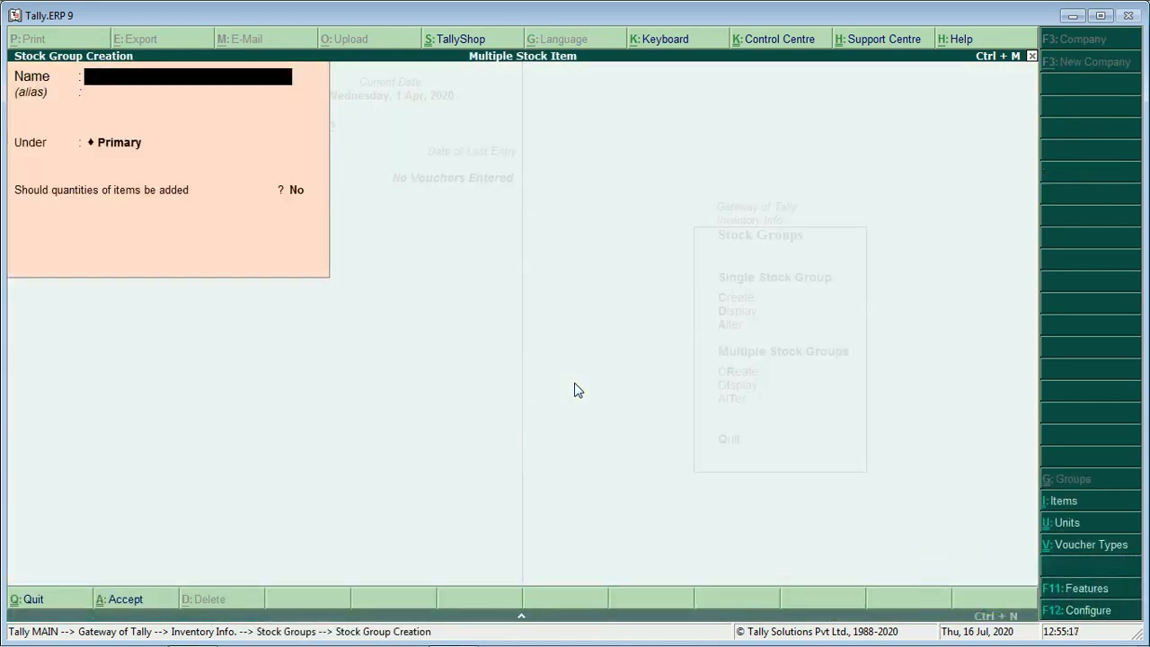
pyautogui.write('Oppo')
pyautogui.press('Return')
pyautogui.press('Return')
pyautogui.press('Return')
pyautogui.press('Return')
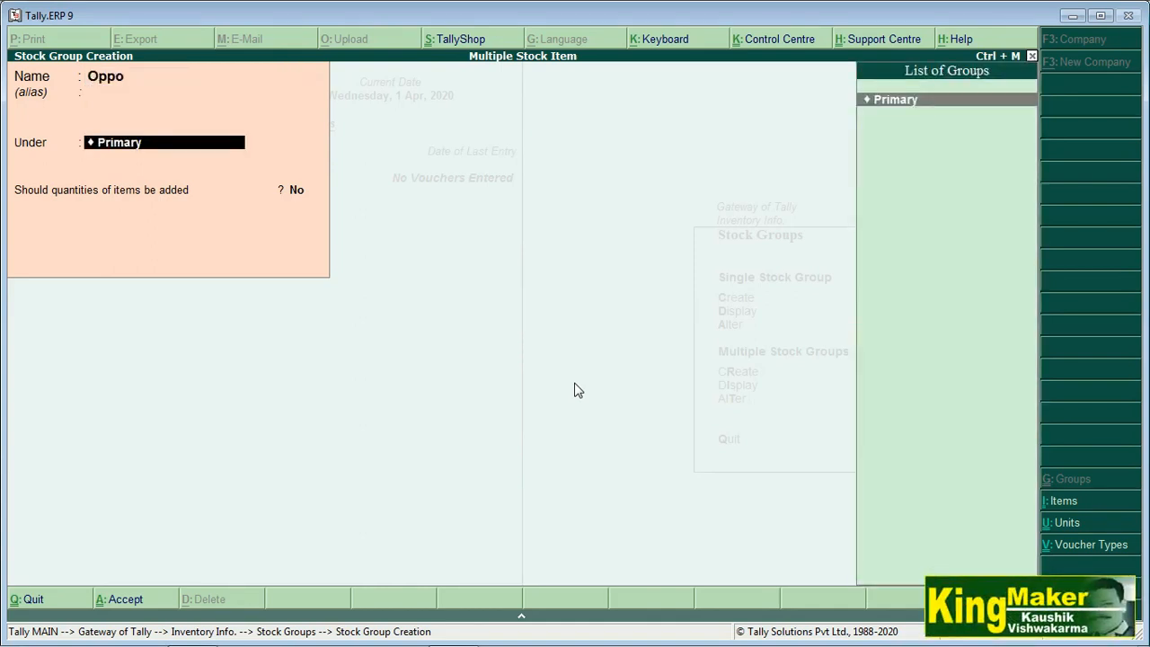
pyautogui.press('Return')
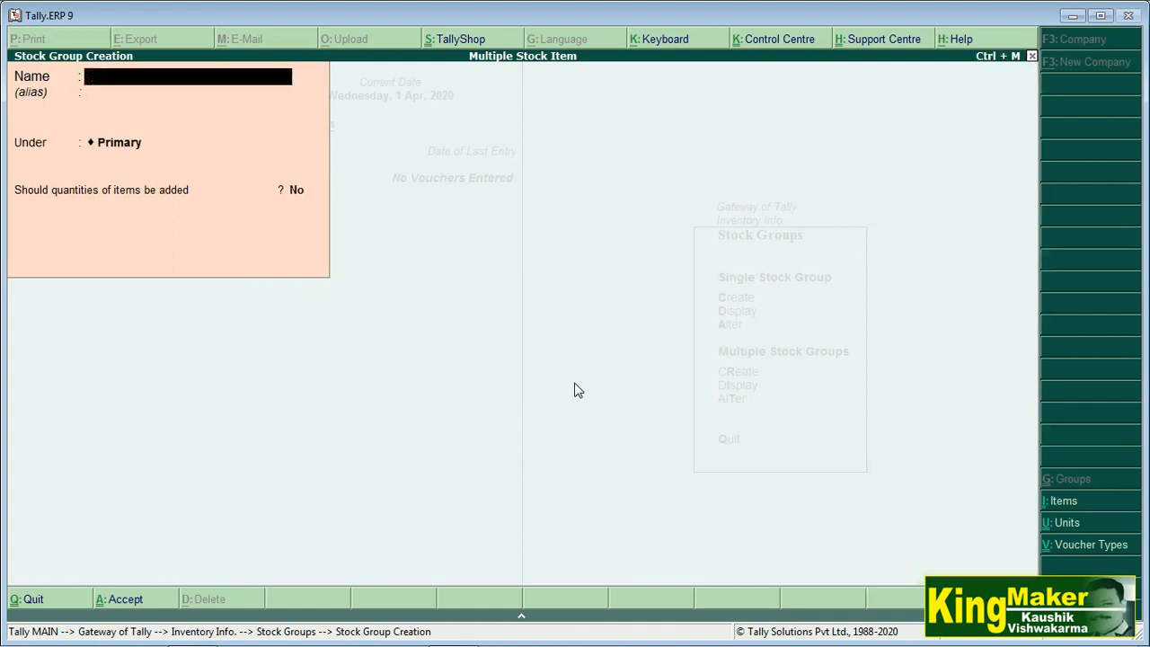
# Create the stock group Samsung under Primary, without adding item quantities
pyautogui.write('Samsung')
pyautogui.press('Return')
pyautogui.press('Return')
pyautogui.press('Return')
pyautogui.press('Return')
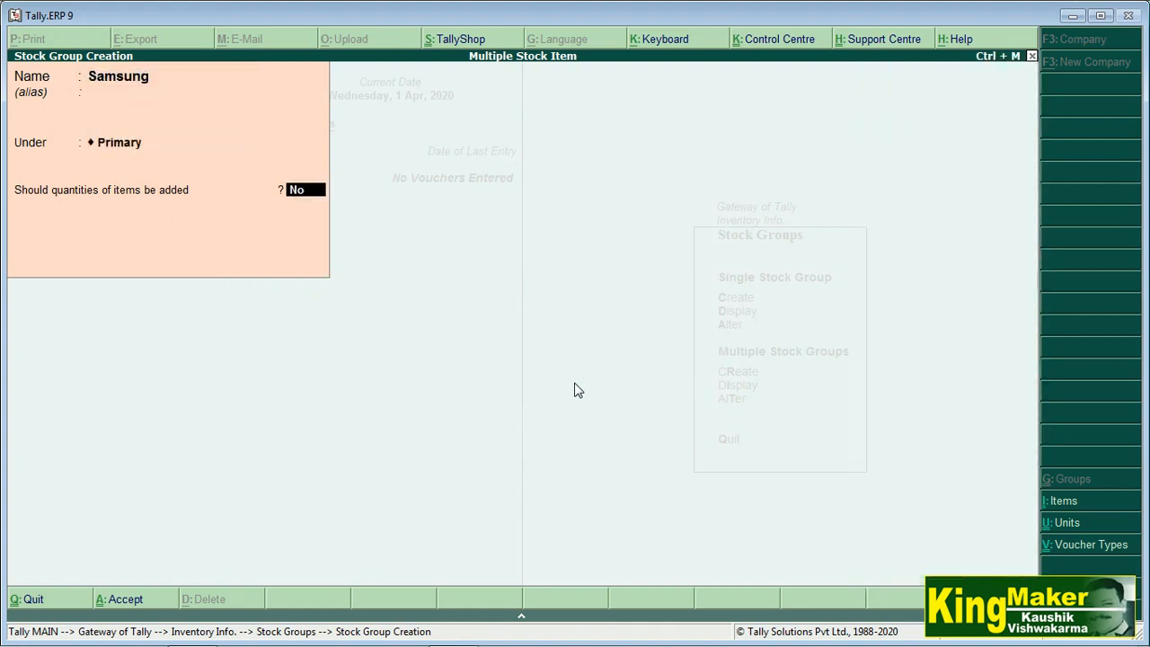
pyautogui.press('Return')
# Create the stock group Apple under Primary without adding item quantities, and leave stock group creation
pyautogui.write('Ap')
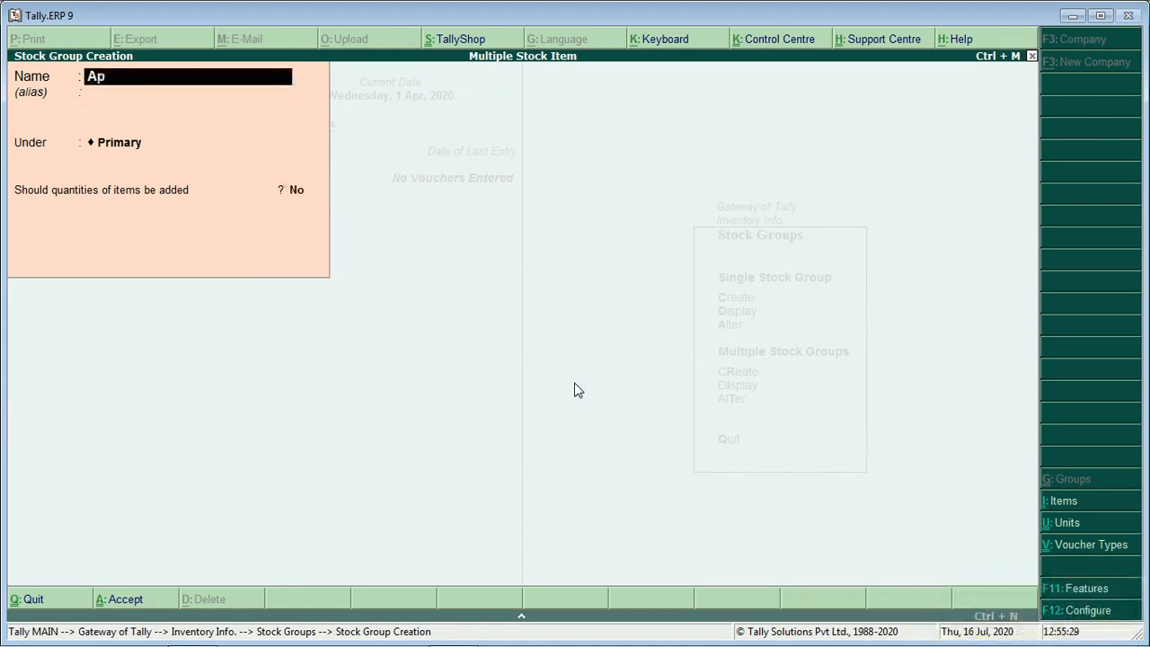
pyautogui.write('ple')
pyautogui.press('Return')
pyautogui.press('Return')
pyautogui.press('Return')
pyautogui.press('Return')
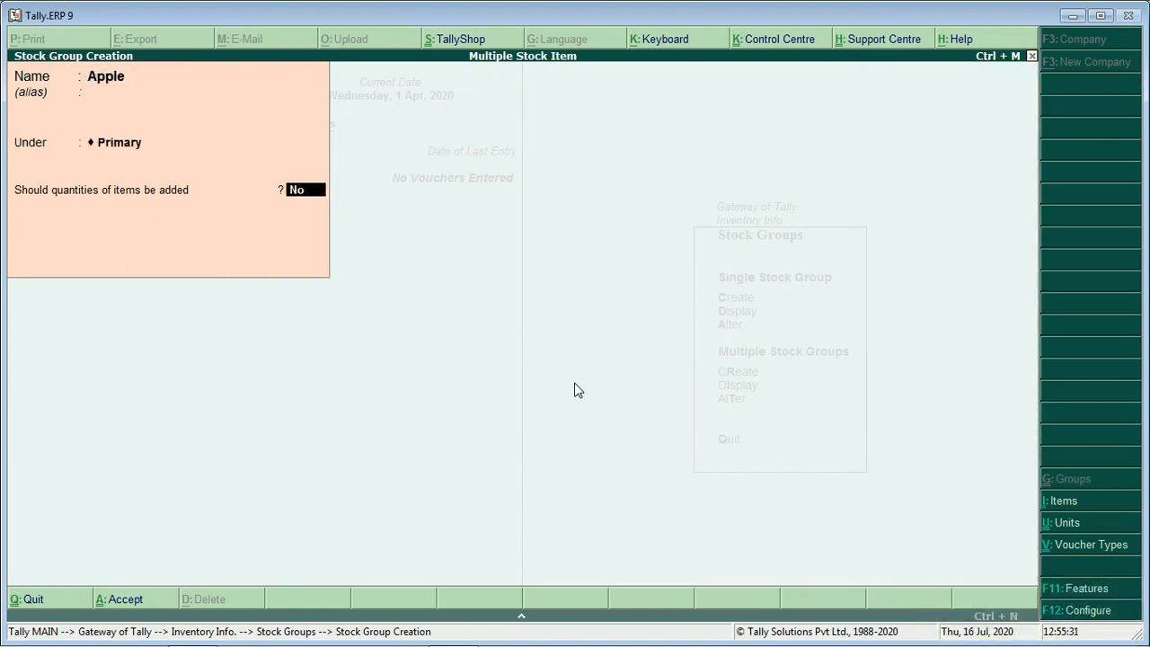
pyautogui.press('Return')
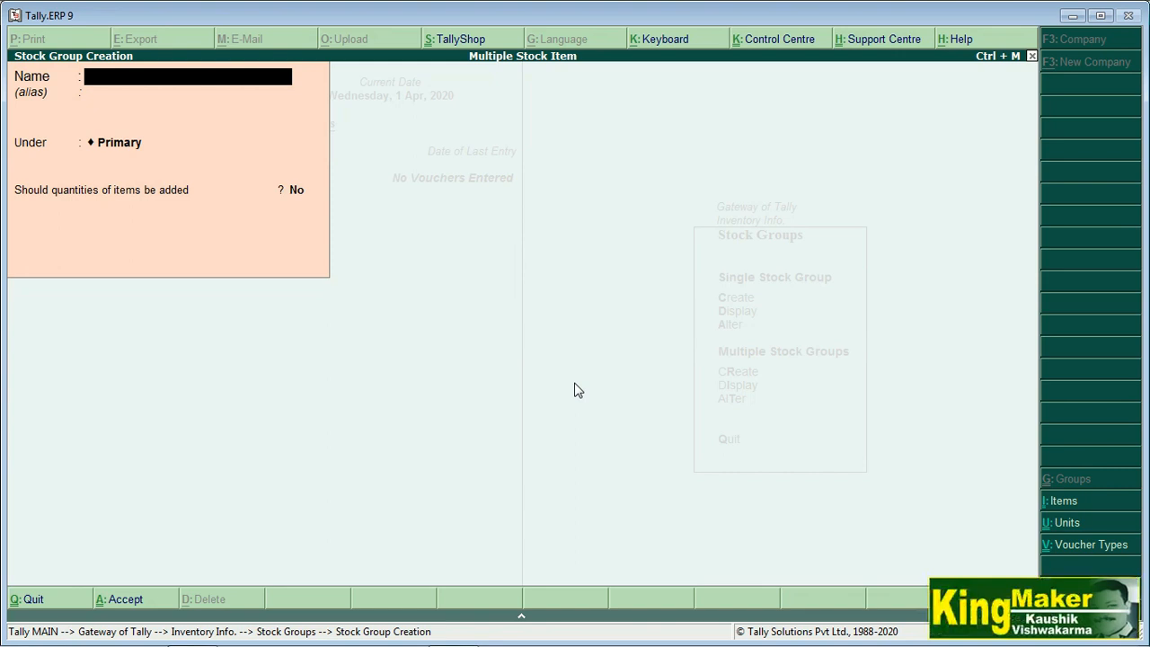
pyautogui.press('Escape')
# Display the list of stock groups and look through its entries
pyautogui.press('Return')
pyautogui.press('a')
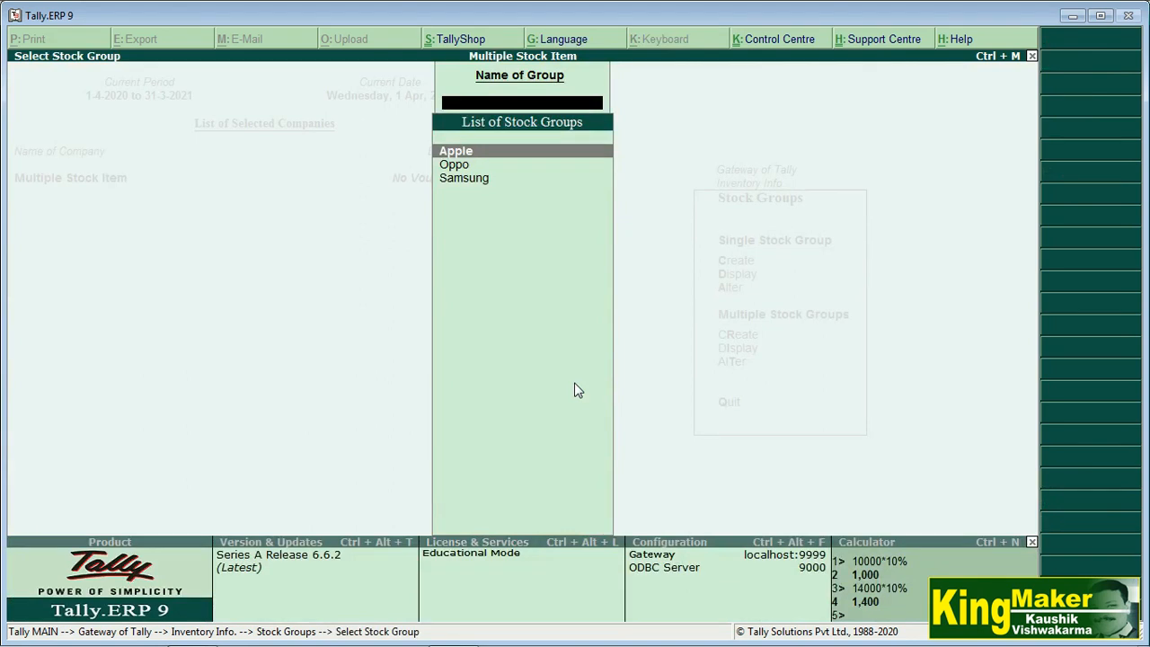
pyautogui.press('Down')
pyautogui.press('Down')
pyautogui.press('Escape')
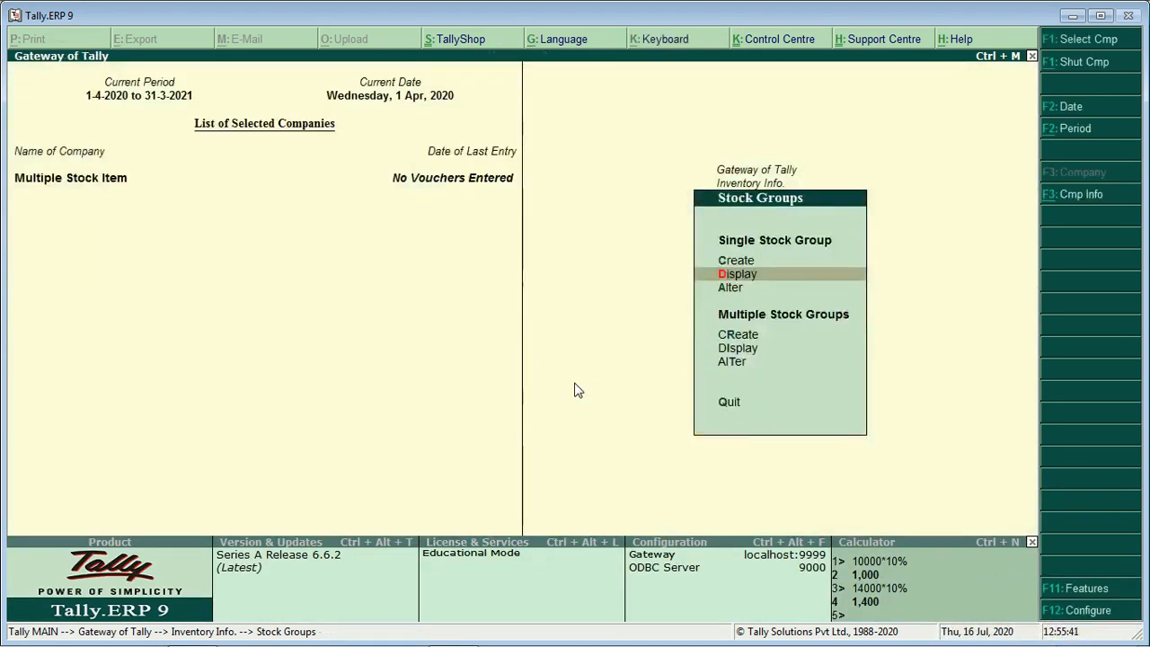
pyautogui.press('Escape')
pyautogui.press('Down')
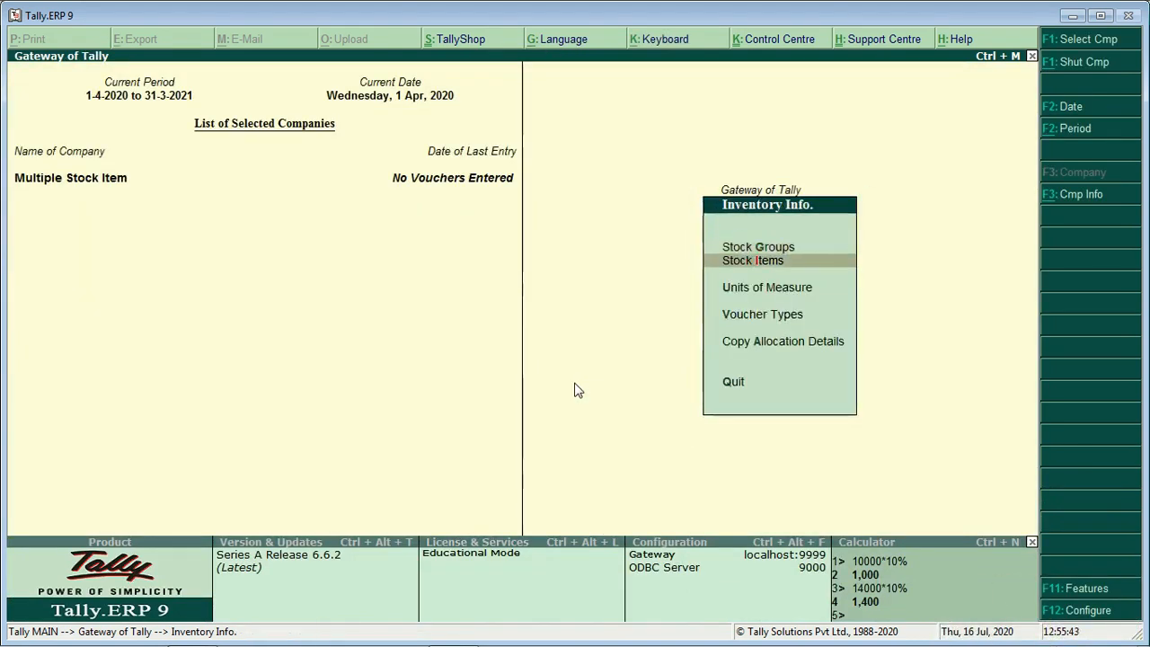
pyautogui.press('Down')
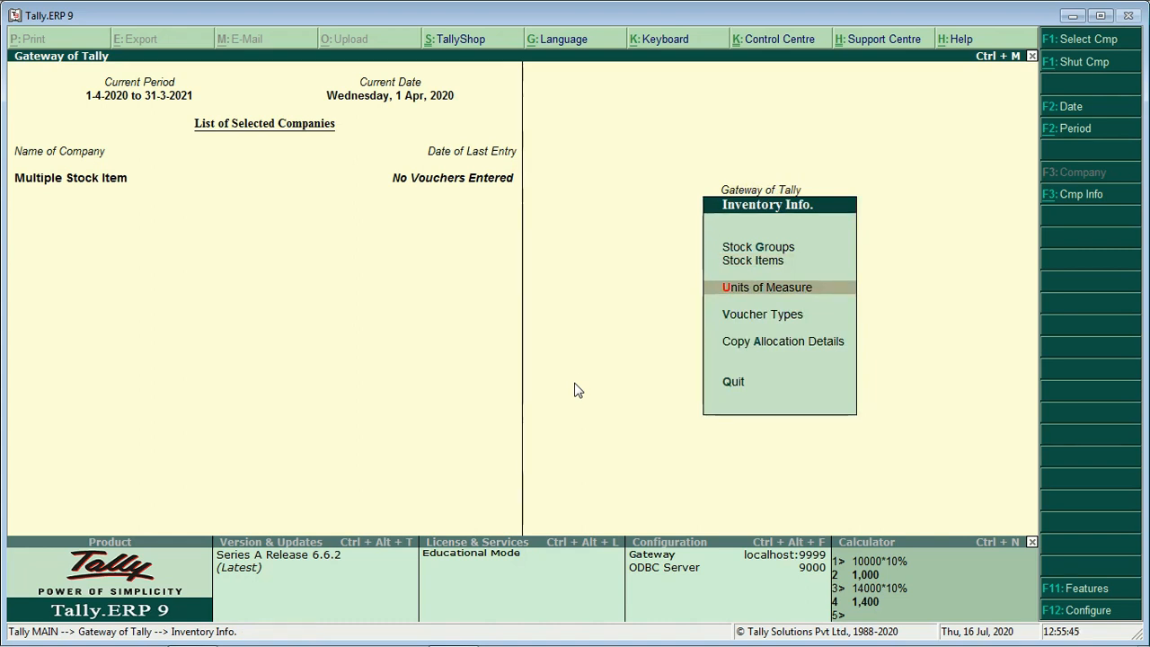
pyautogui.press('Up')
pyautogui.press('Up')
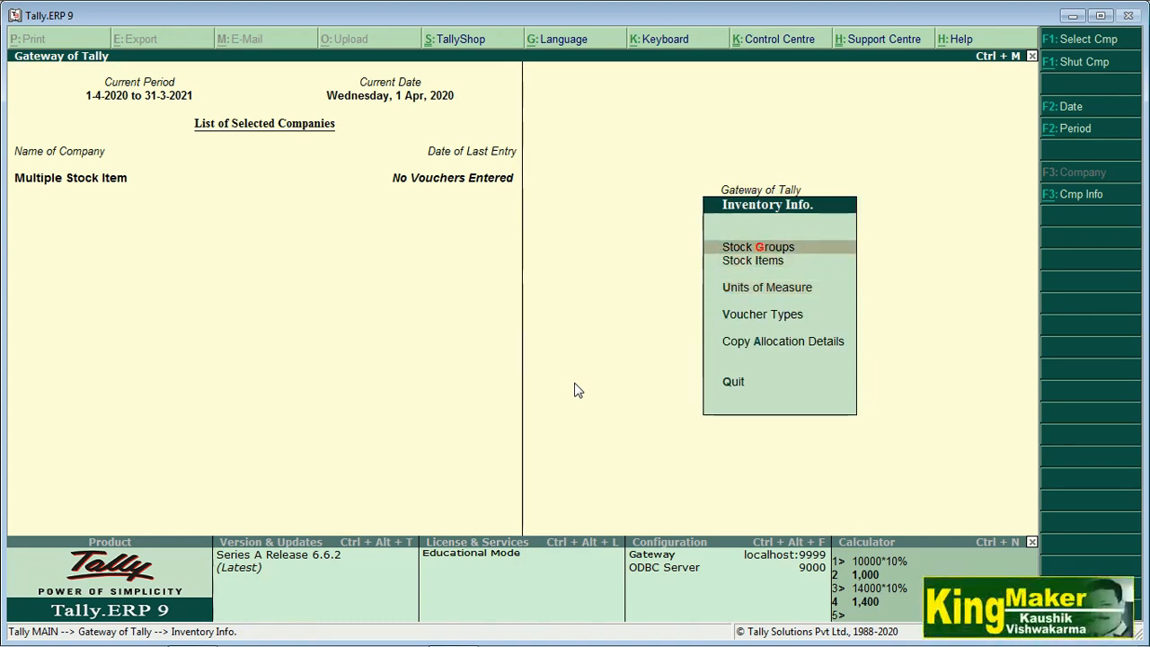
# Reopen the stock group list for display, check the groups, and return to the inventory masters
pyautogui.press('Return')
pyautogui.press('Down')
pyautogui.press('Return')
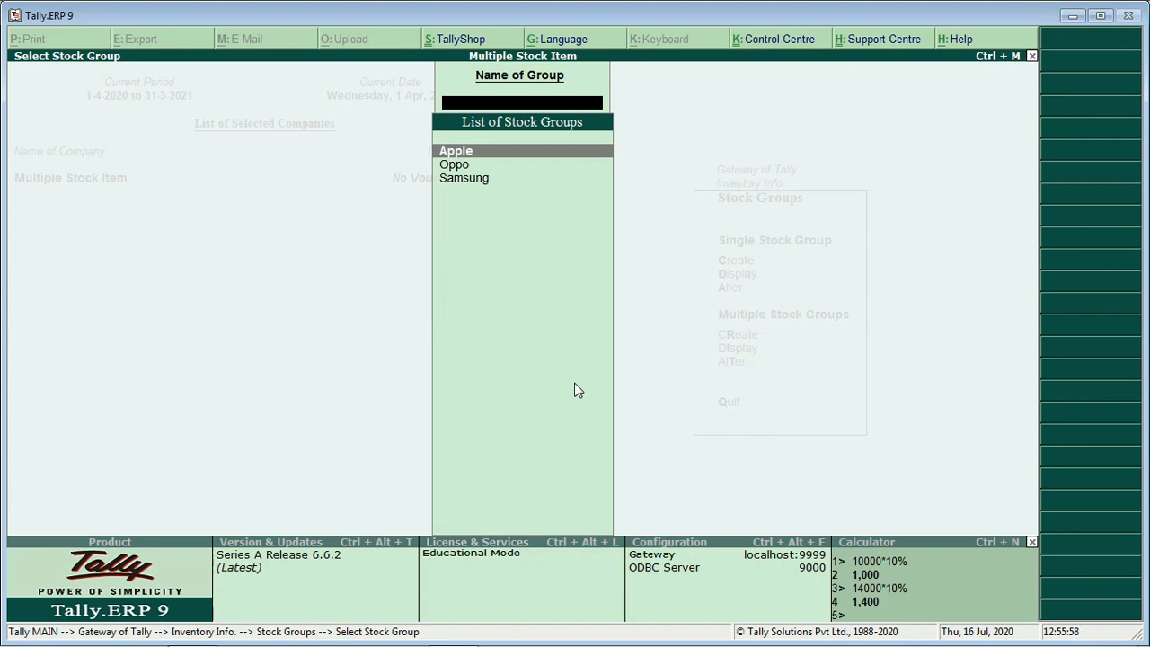
pyautogui.press('space')
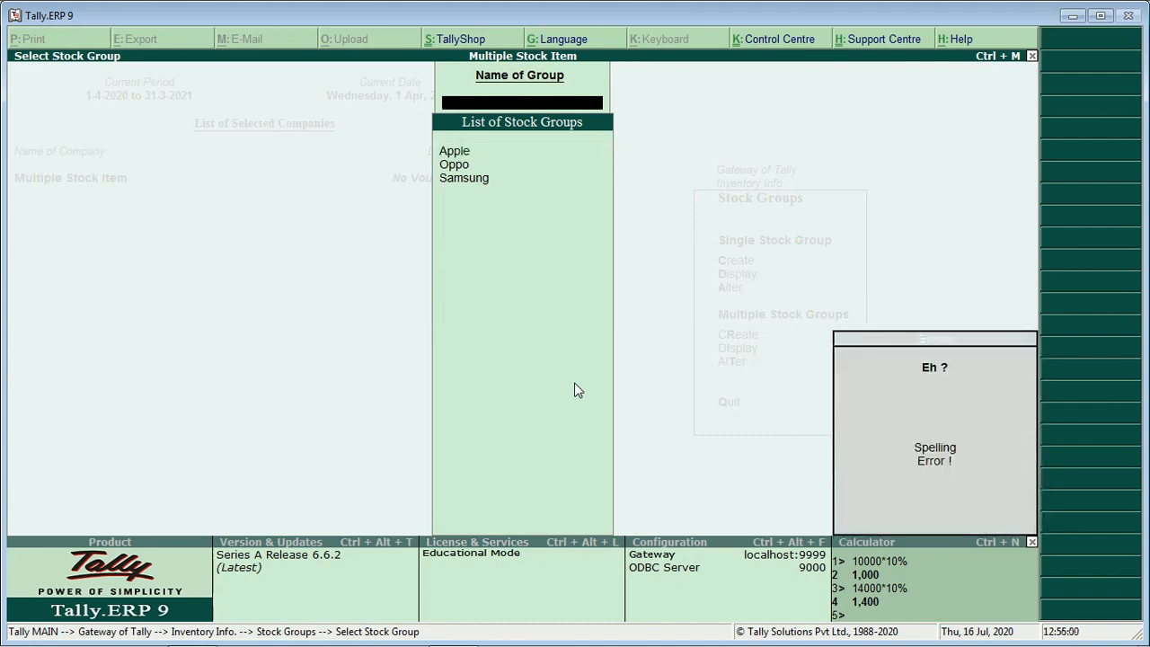
pyautogui.press('Escape')
pyautogui.press('Escape')
# Start creating multiple stock items under the Apple group
pyautogui.press('Down')
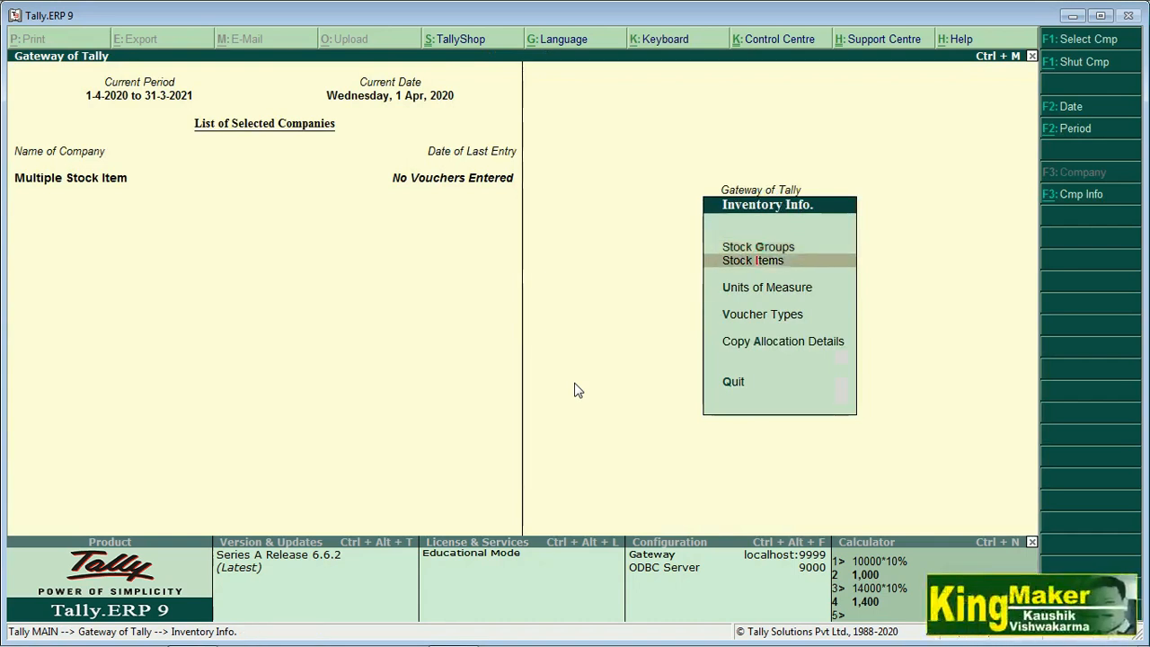
pyautogui.press('Return')
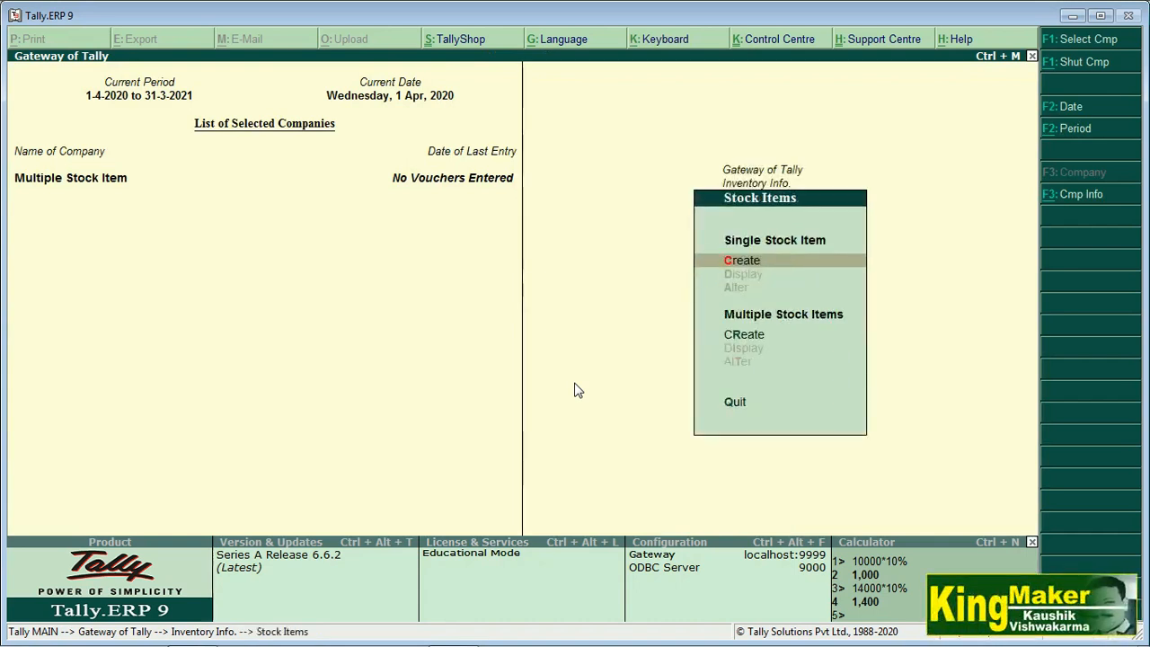
pyautogui.press('Down')
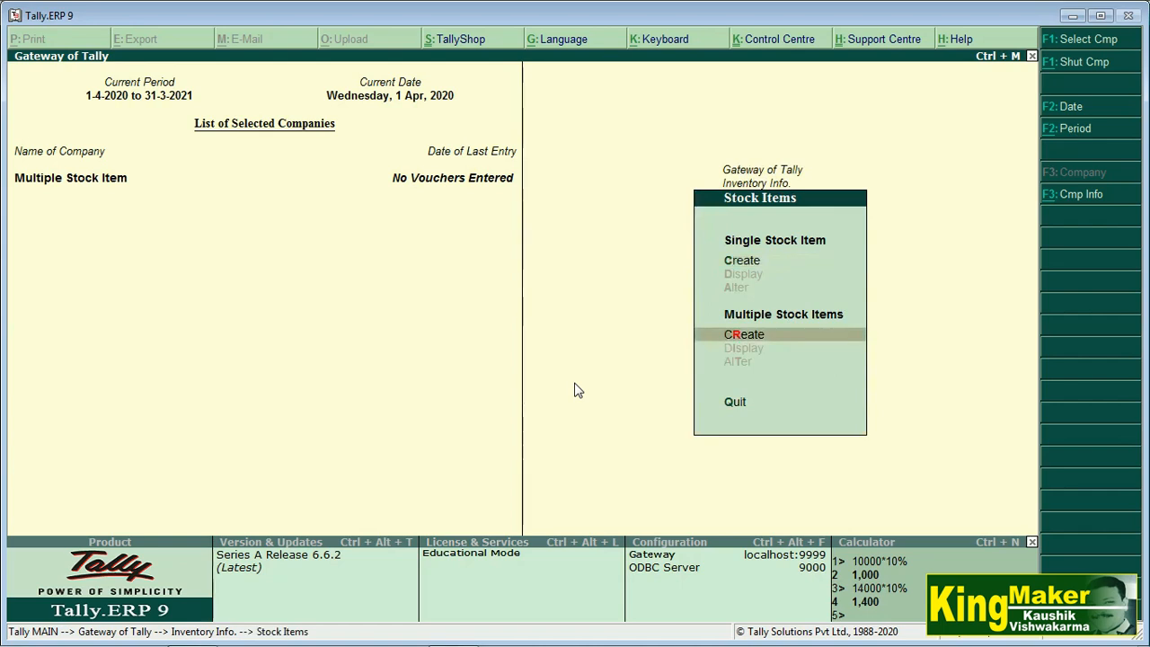
pyautogui.press('Return')
pyautogui.press('Down')
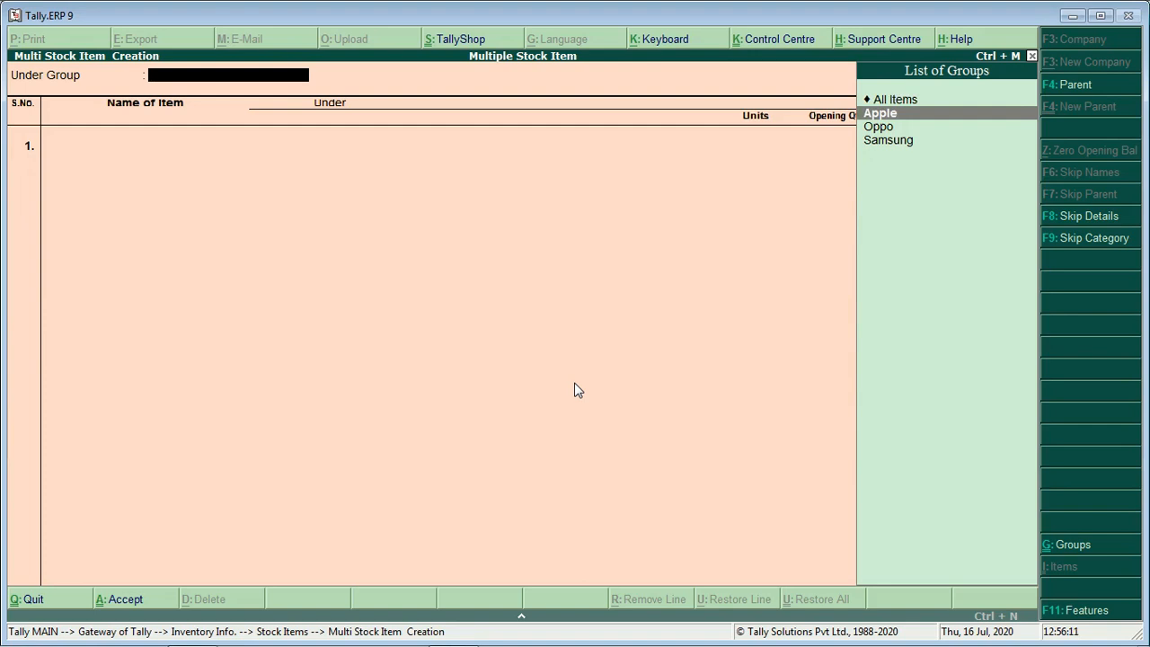
pyautogui.press('Return')
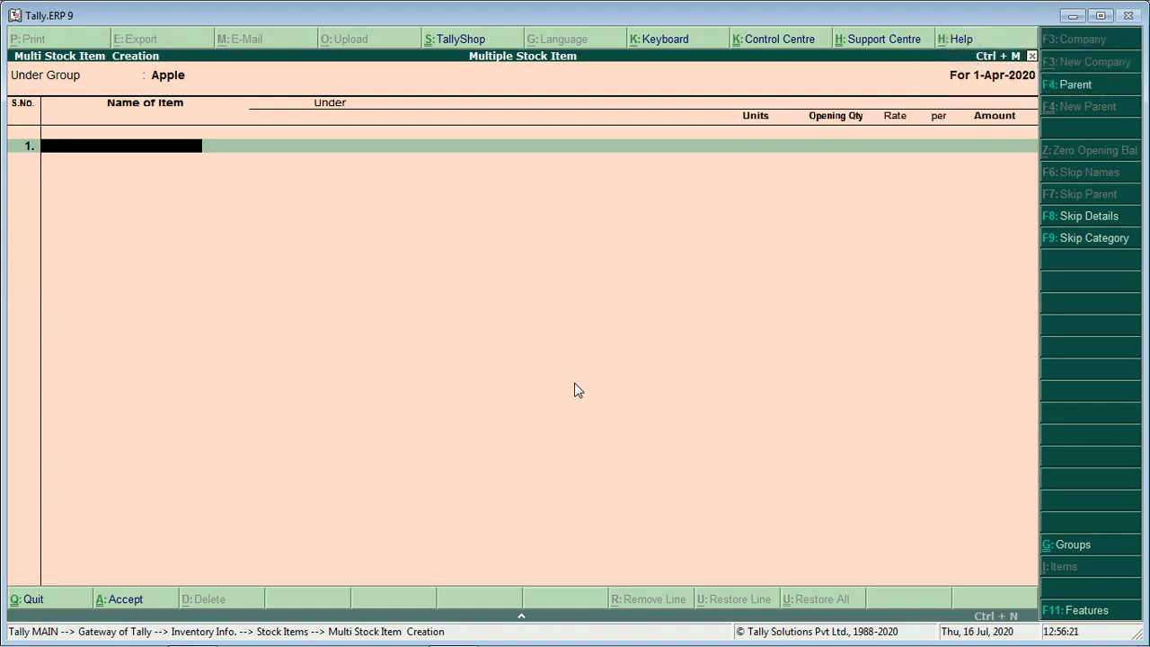
# Add the stock item A1 in unit pcs with an opening quantity of 5 at a rate of 500
pyautogui.write('A1')
pyautogui.press('Return')
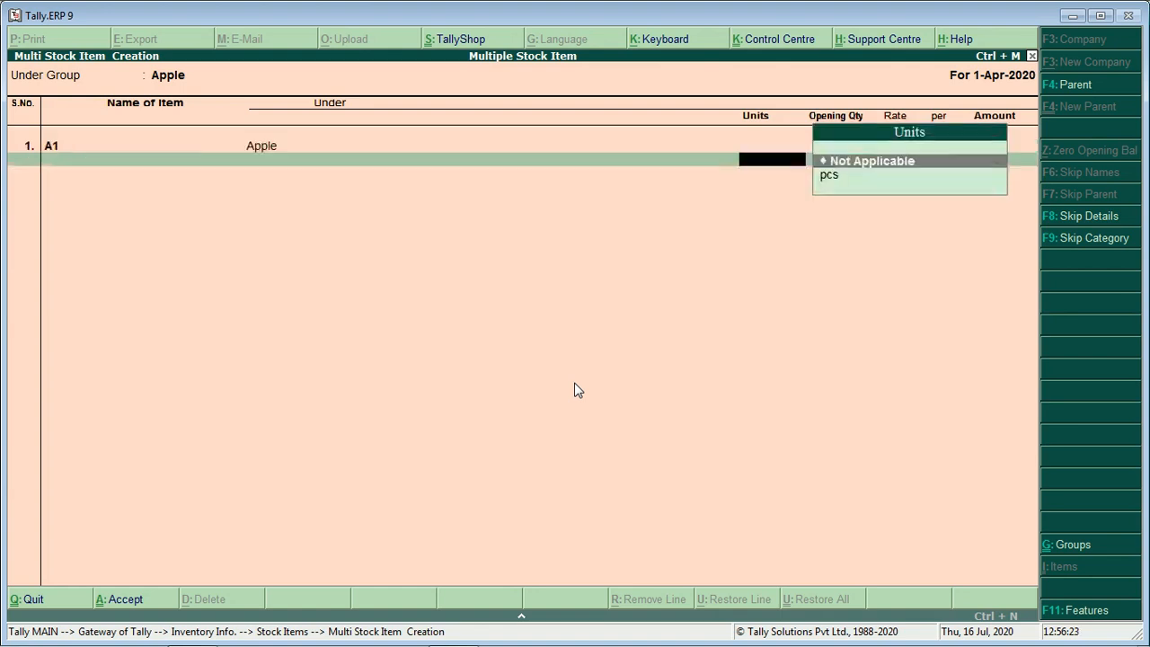
pyautogui.press('Down')
pyautogui.press('Return')
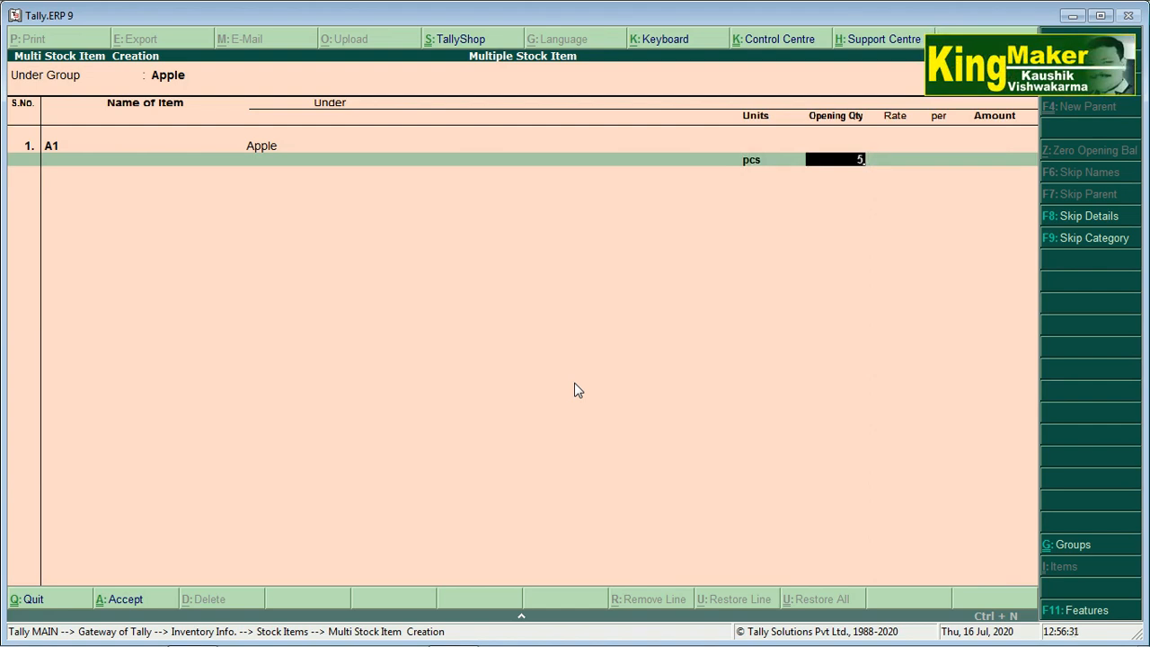
pyautogui.press('Return')
pyautogui.write('500')
pyautogui.press('Return')
pyautogui.press('Return')
pyautogui.press('Return')
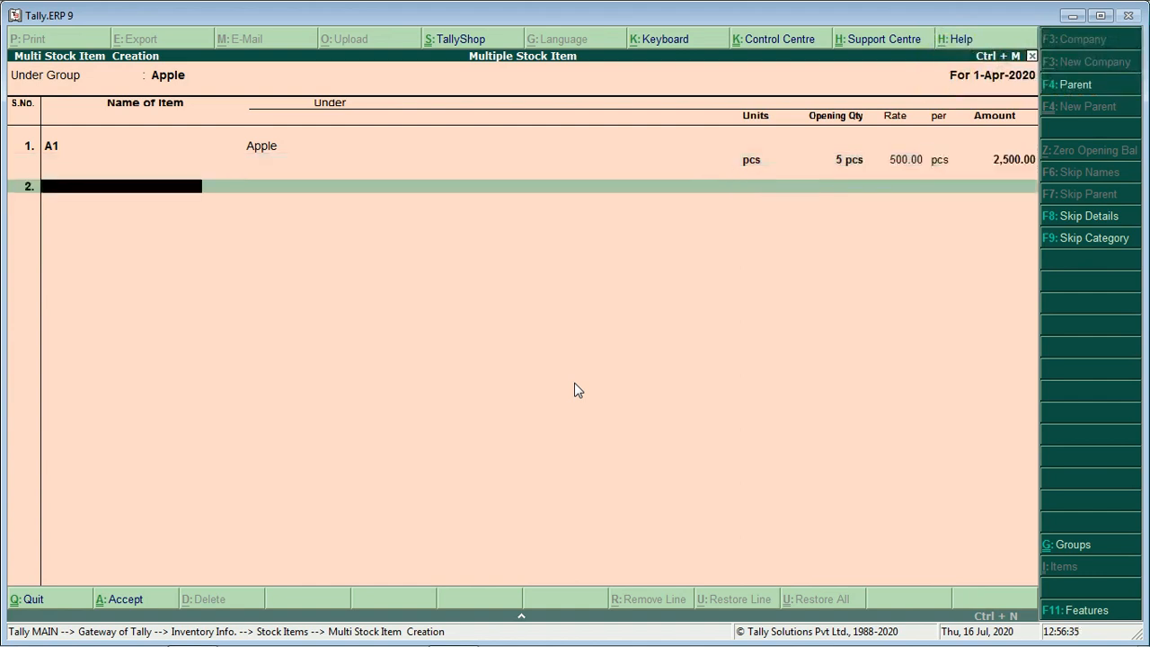
# Add the stock item A2 in unit pcs with an opening quantity of 2 at a rate of 200
pyautogui.write('A2')
pyautogui.press('Return')
pyautogui.press('Return')
pyautogui.press('Down')
pyautogui.press('Return')
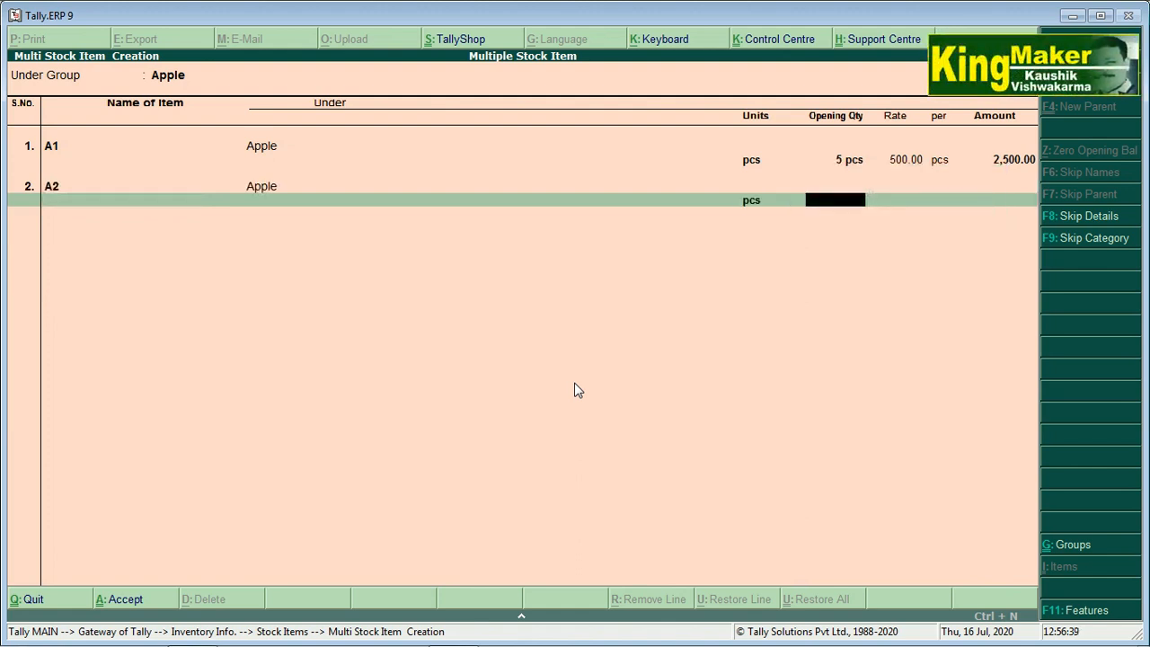
pyautogui.press('Return')
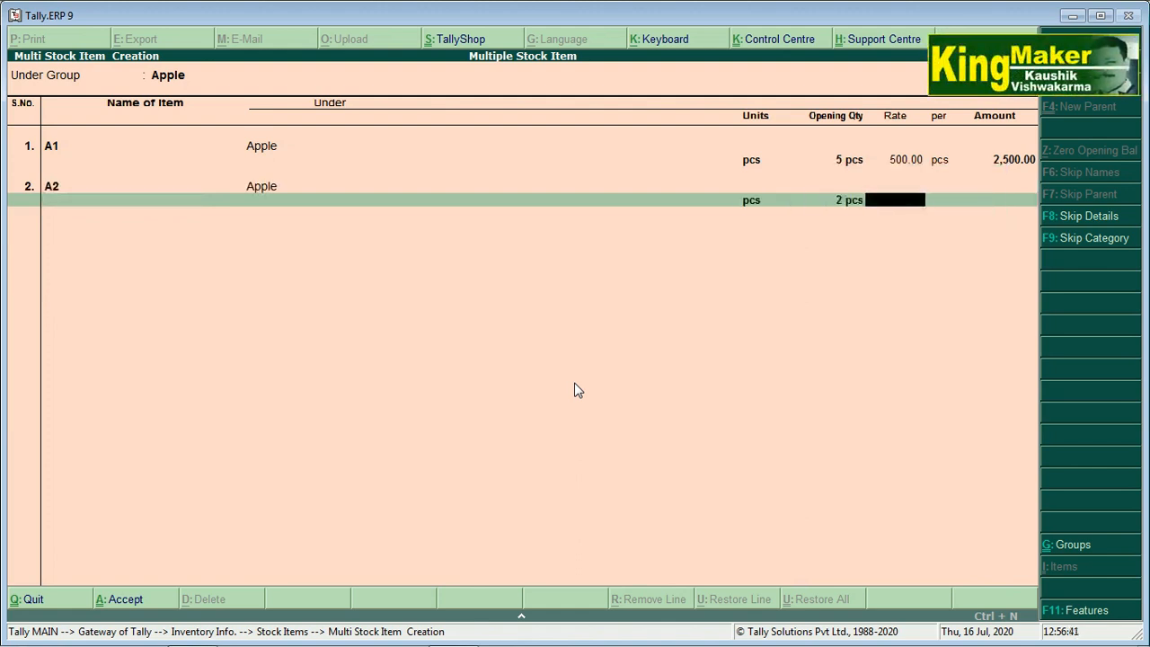
pyautogui.write('200')
pyautogui.press('Return')
pyautogui.press('Return')
# Add the stock item A3 in unit pcs, leaving its opening quantity blank
pyautogui.write('A')
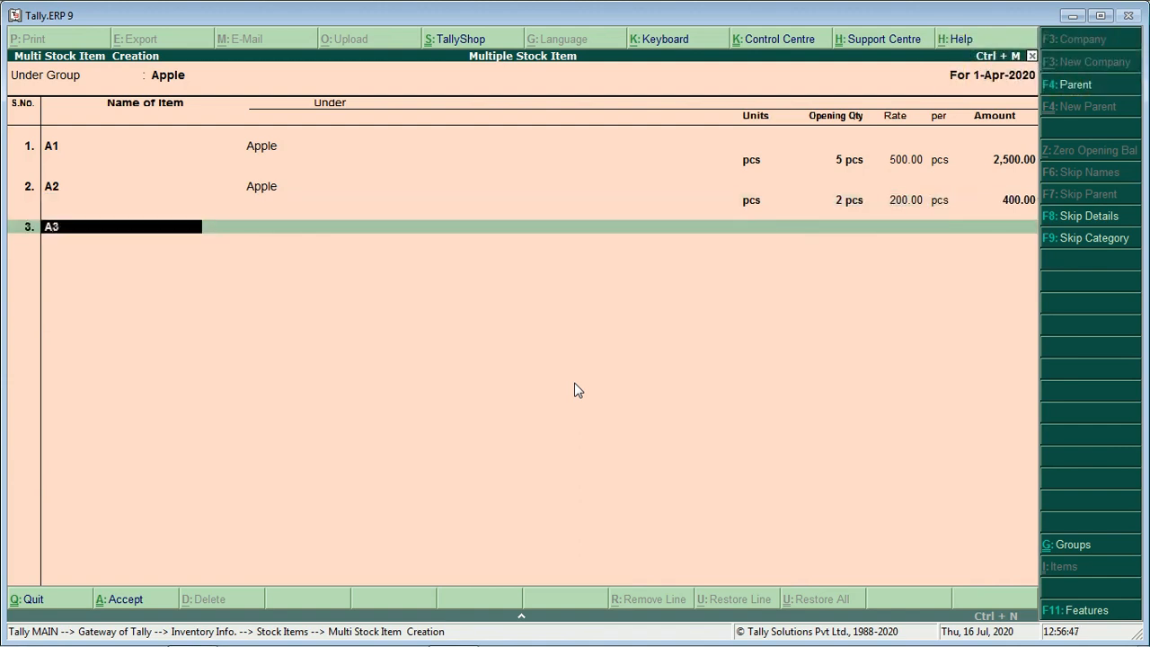
pyautogui.write('3')
pyautogui.press('Return')
pyautogui.press('Down')
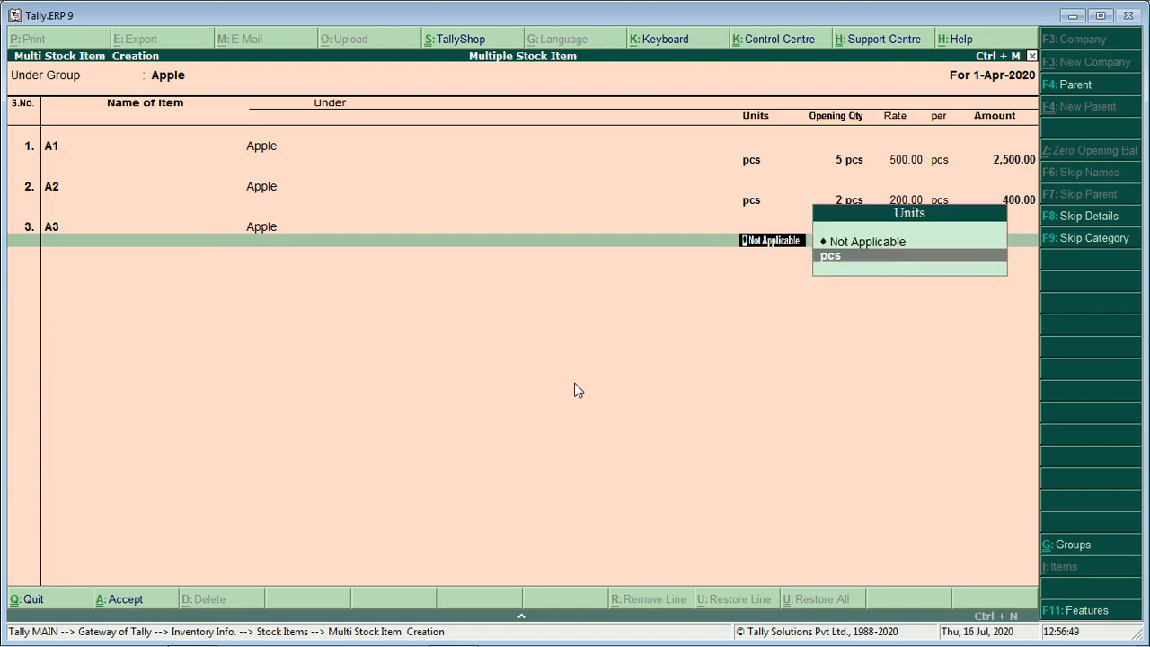
pyautogui.press('Return')
pyautogui.press('Return')
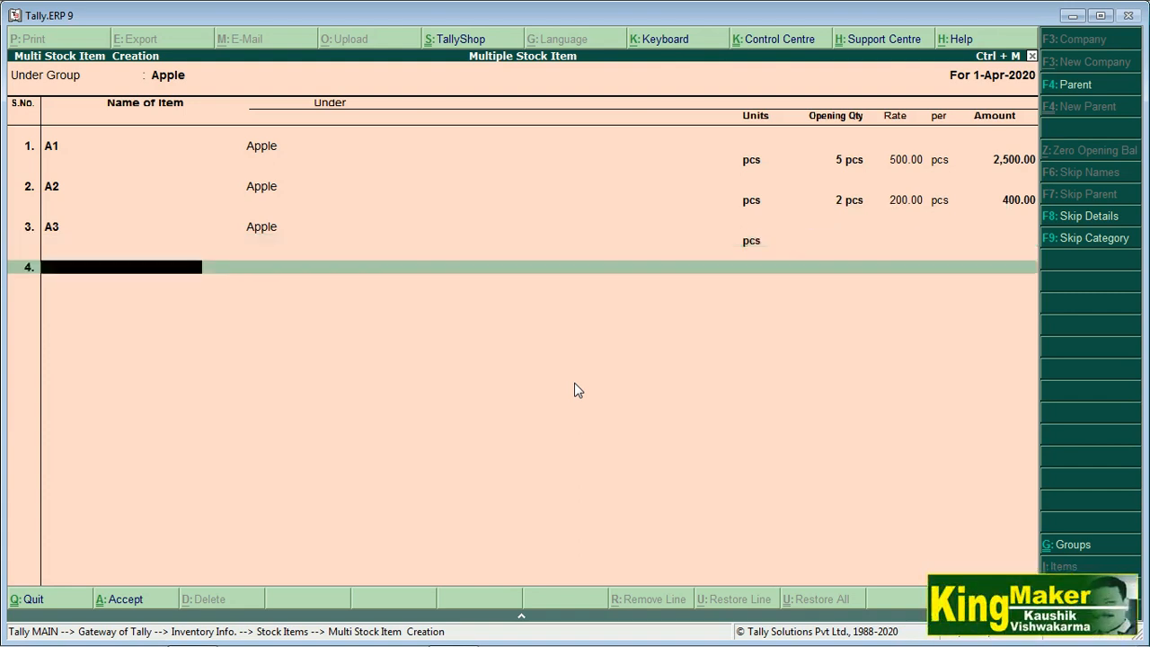
# Add the stock item A4 in unit pcs with an opening quantity of 5 at a rate of 300, and save the Apple items
pyautogui.write('A4')
pyautogui.press('Return')
pyautogui.press('Down')
pyautogui.press('Return')
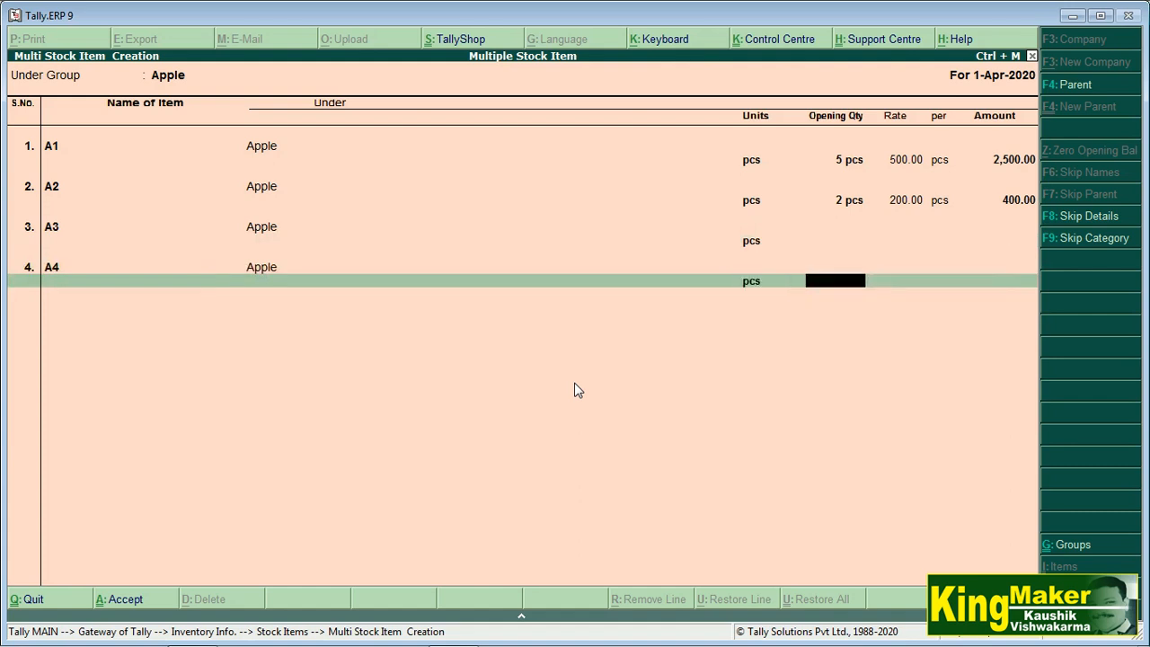
pyautogui.write('5')
pyautogui.press('Return')
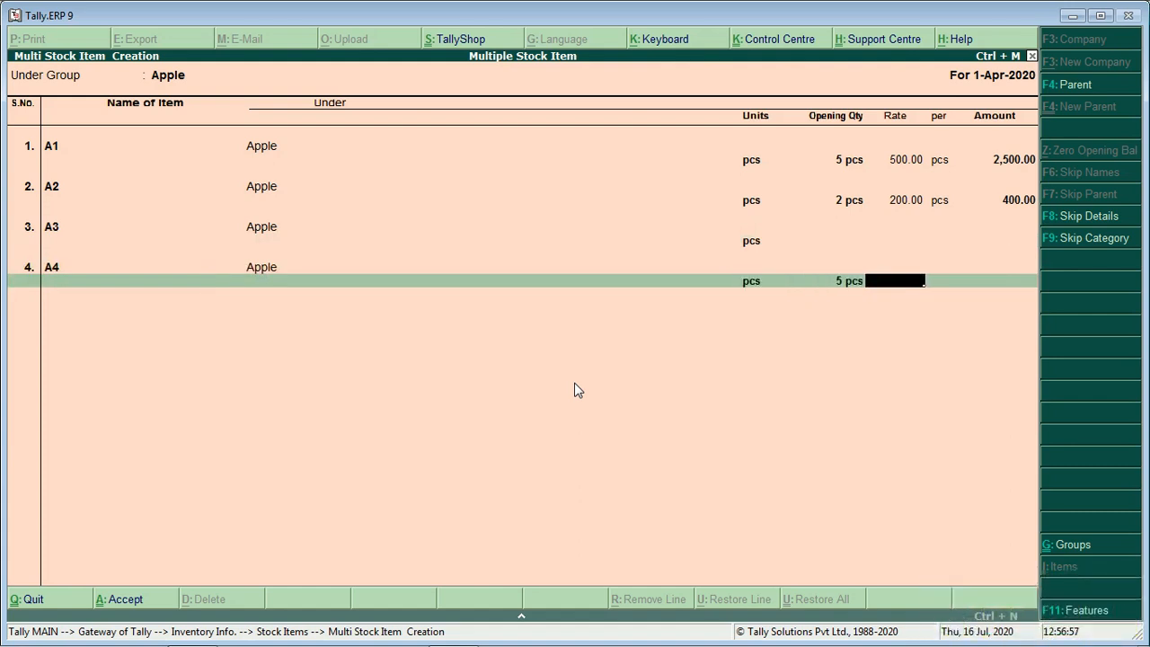
pyautogui.write('300')
pyautogui.press('Return')
pyautogui.press('Return')
pyautogui.press('Return')
pyautogui.press('Return')
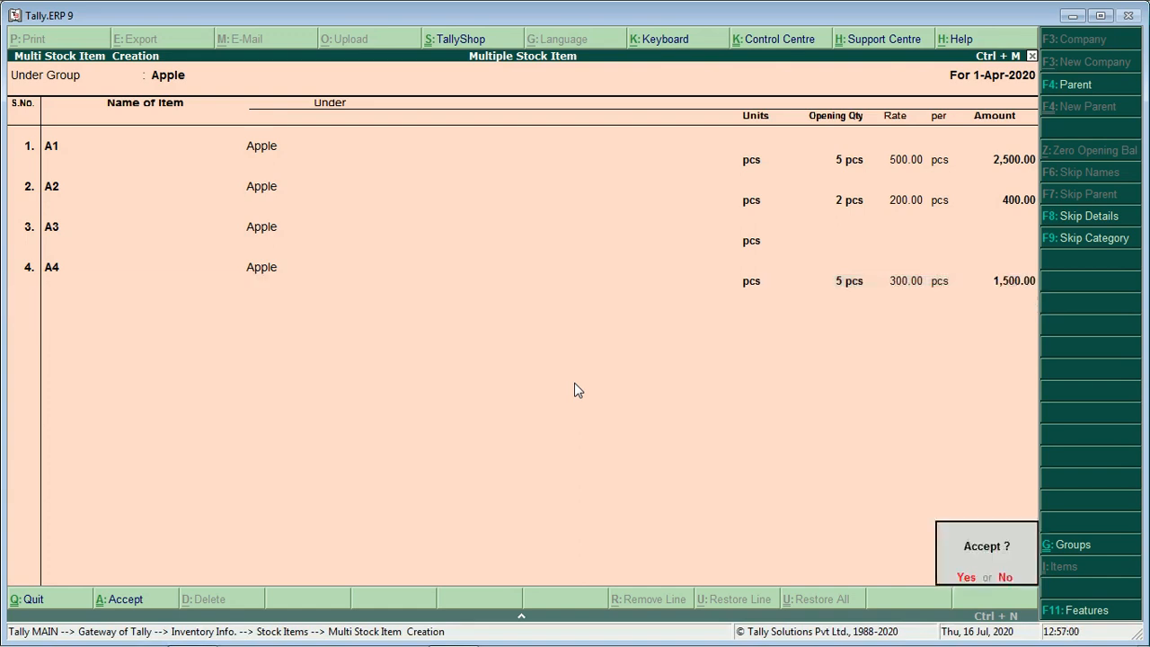
pyautogui.press('Return')
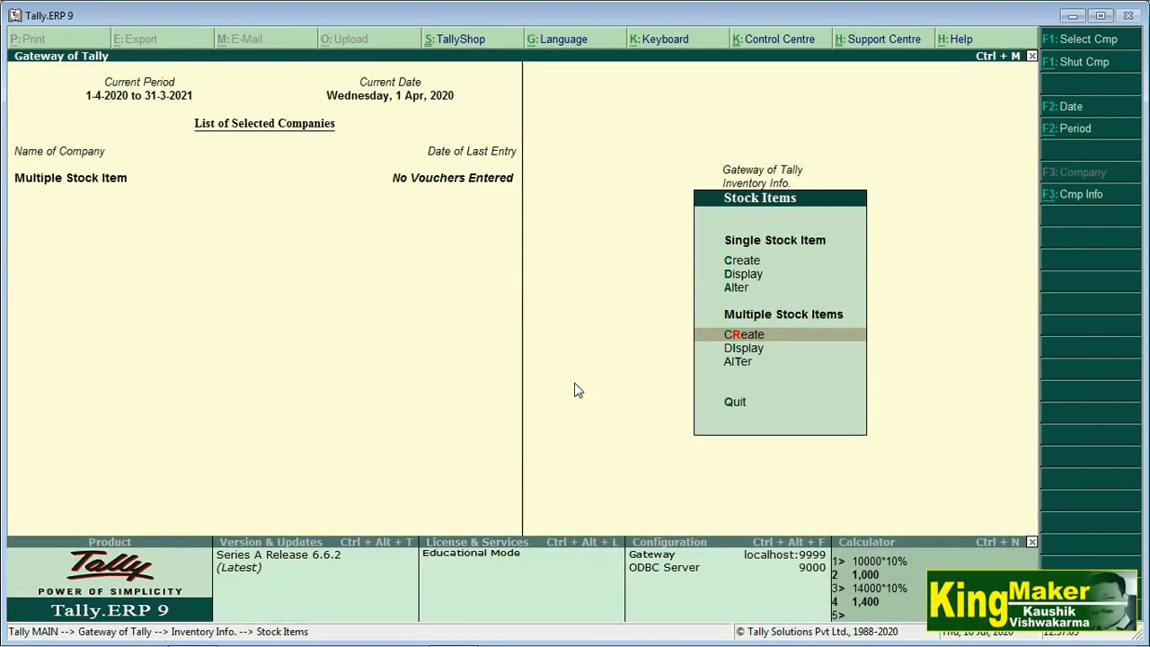
# Start creating multiple stock items under the Oppo group
pyautogui.press('Return')
pyautogui.press('Down')
pyautogui.press('Down')
pyautogui.press('Return')
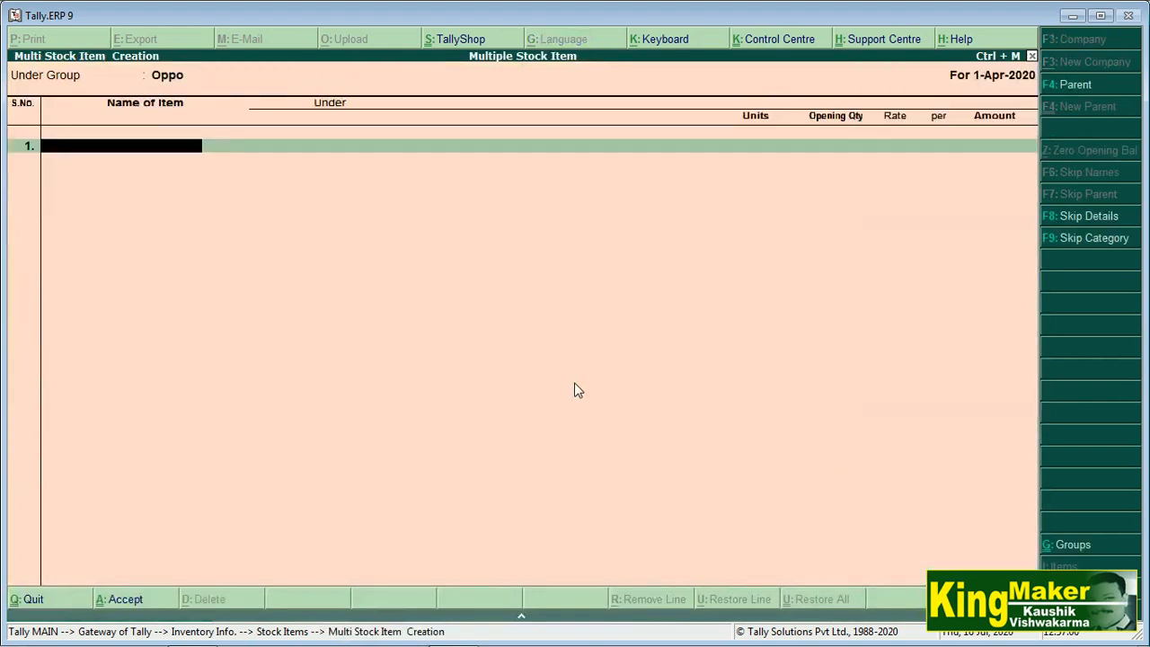
# Add the stock item O1 in unit pcs with an opening quantity of 4 at a rate of 200
pyautogui.write('O1')
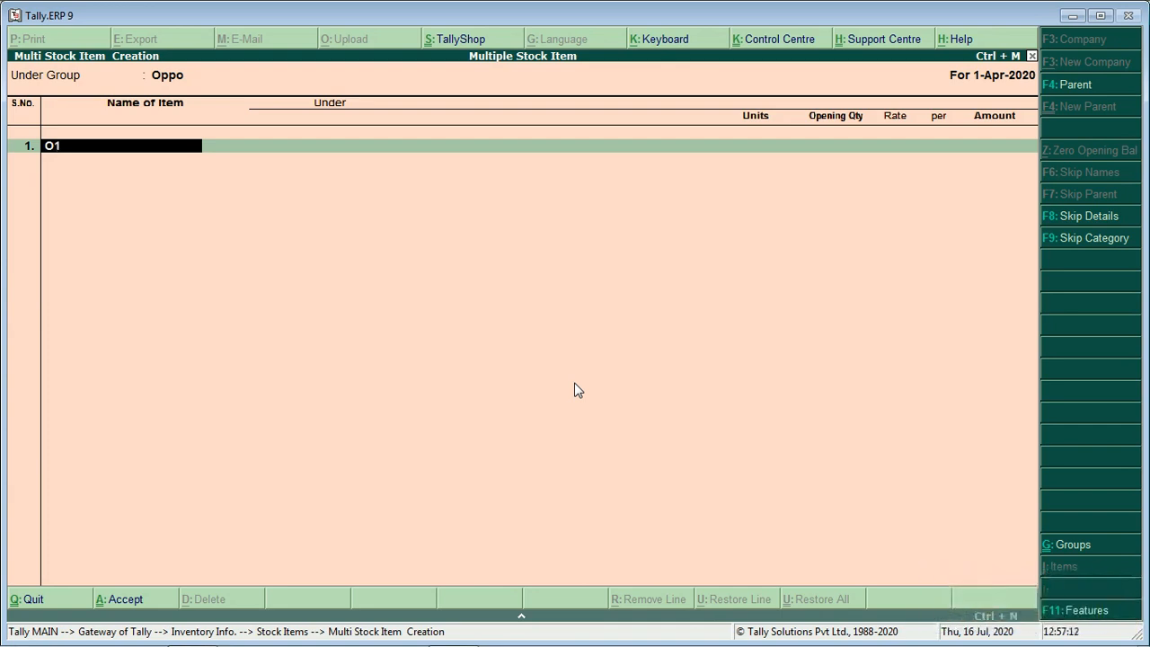
pyautogui.press('Return')
pyautogui.press('Down')
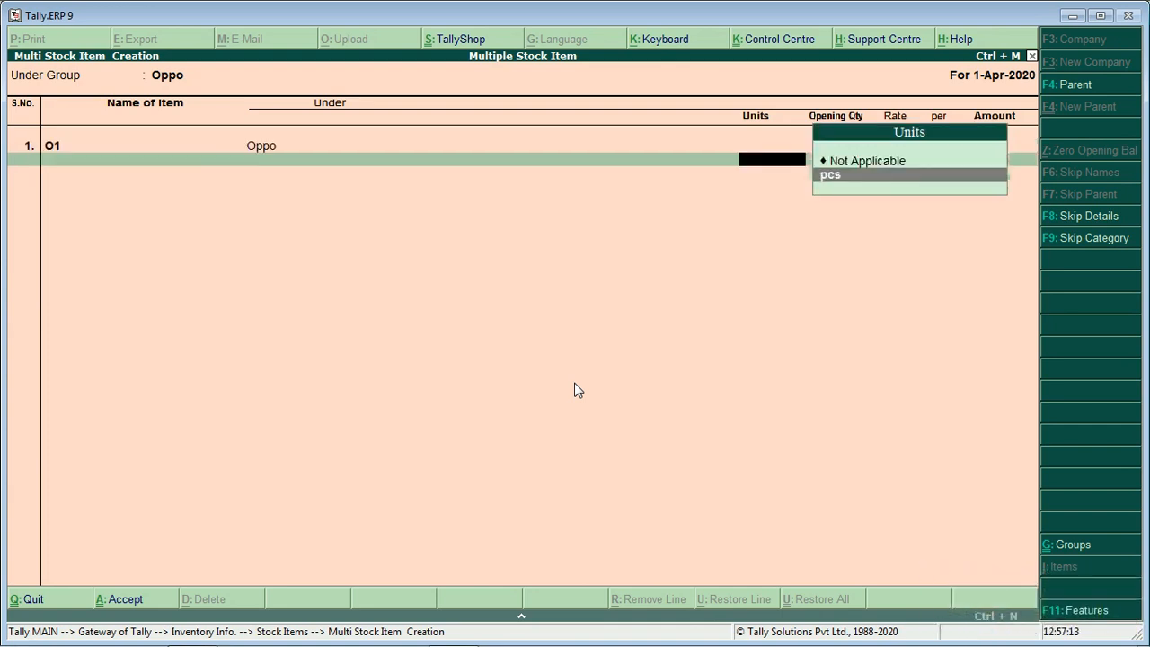
pyautogui.press('Return')
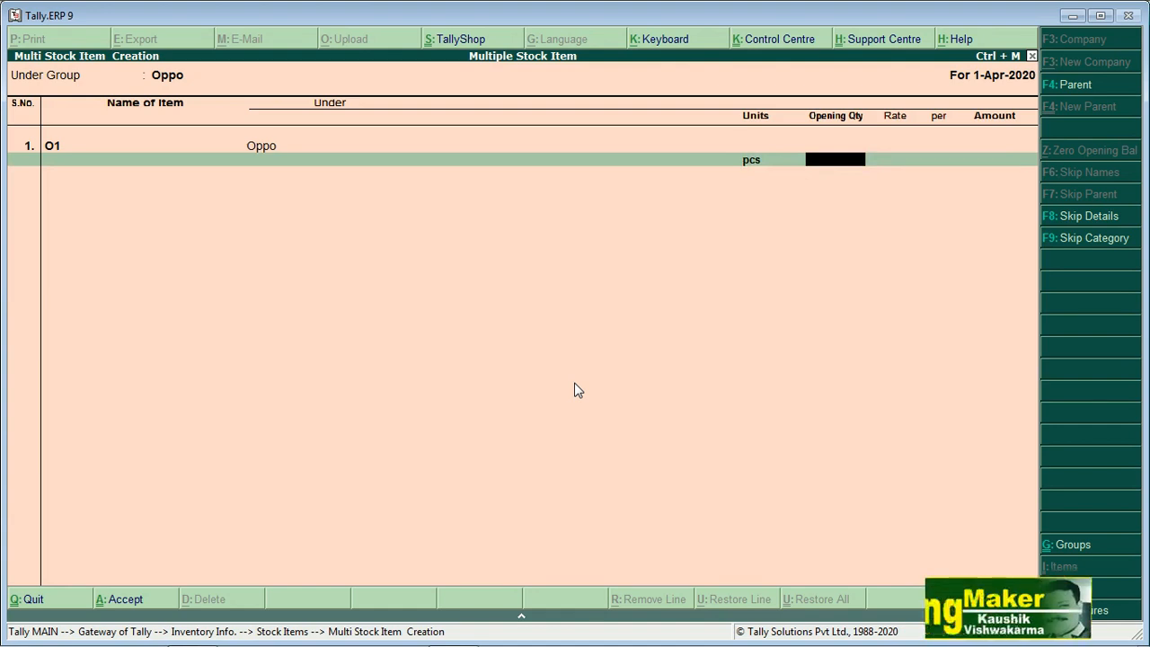
pyautogui.write('4')
pyautogui.press('Return')
pyautogui.write('200')
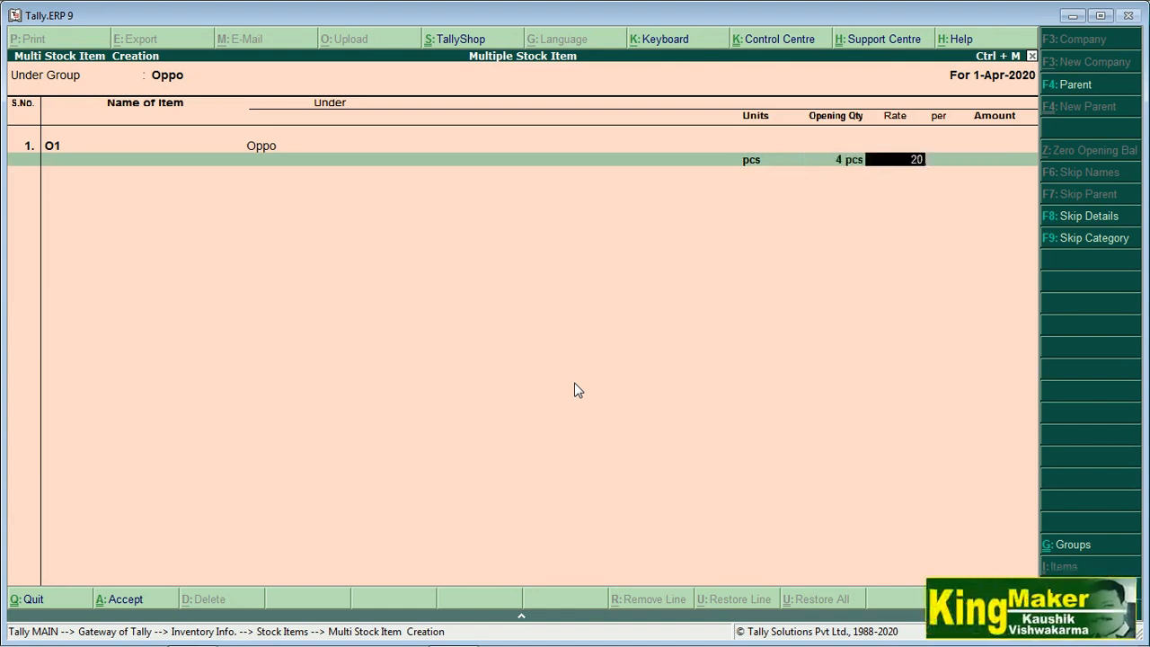
pyautogui.press('Return')
pyautogui.press('Return')
pyautogui.press('Return')
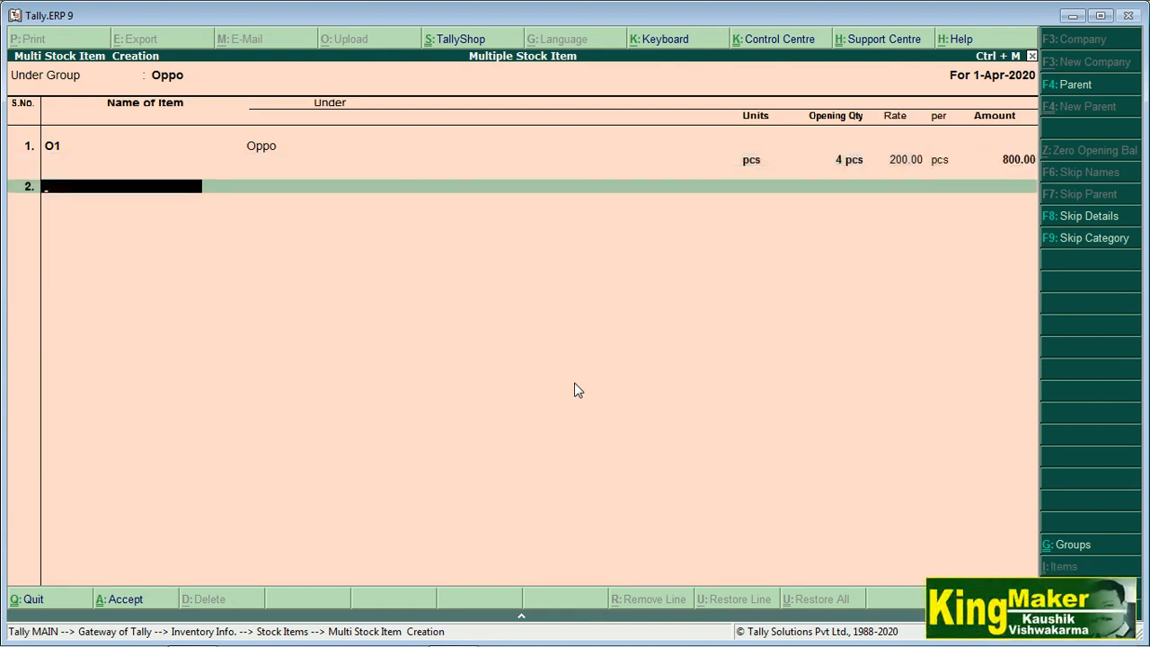
# Add the stock item O2 in unit pcs with an opening quantity of 5 at a rate of 300
pyautogui.write('O2')
pyautogui.press('Return')
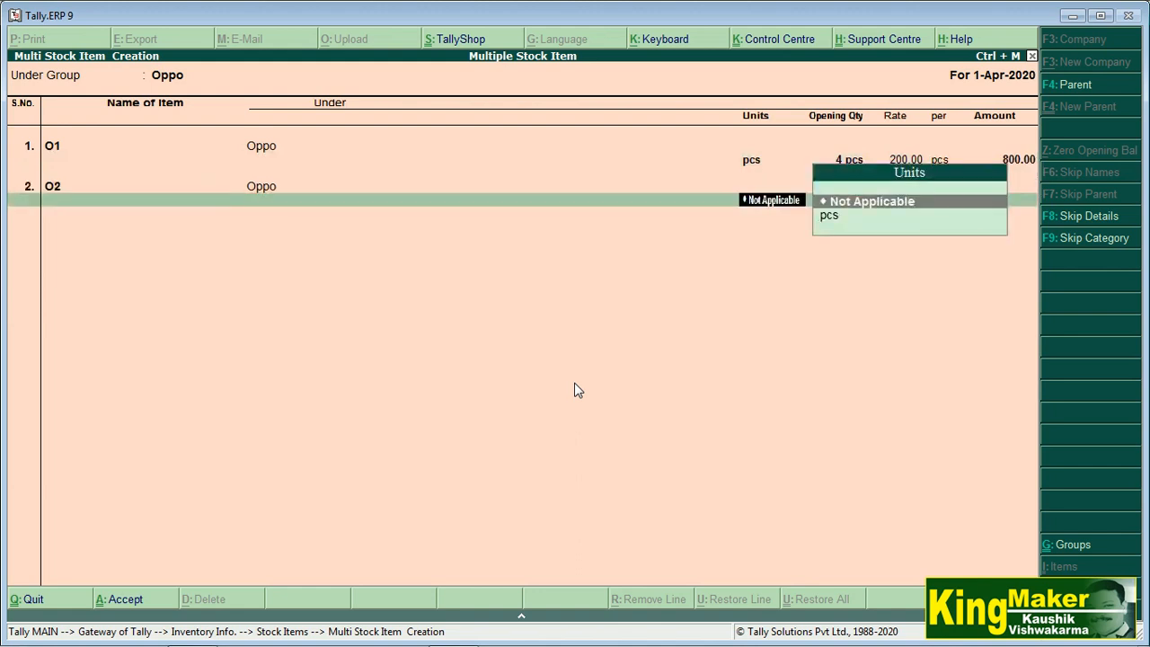
pyautogui.press('Down')
pyautogui.press('Return')
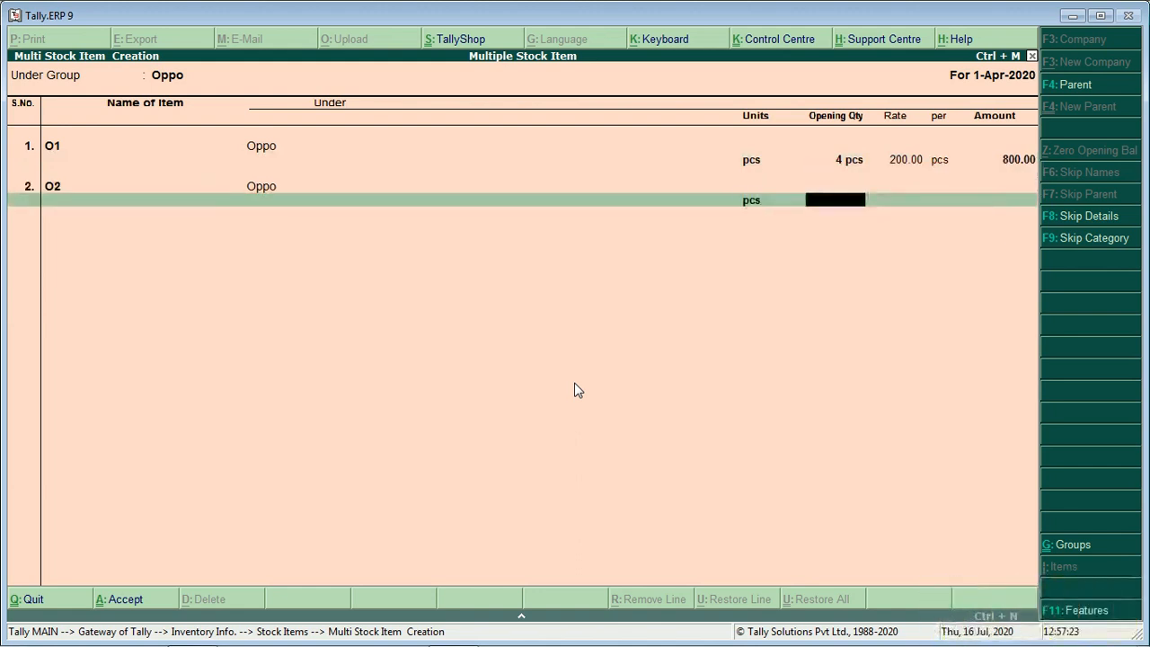
pyautogui.write('5 pcs')
pyautogui.press('Return')
pyautogui.write('300')
pyautogui.press('Return')
pyautogui.press('Return')
# Add the stock item O3 in unit pcs with an opening quantity of 3 at a rate of 200
pyautogui.write('O3')
pyautogui.press('Return')
pyautogui.press('Down')
pyautogui.press('Return')
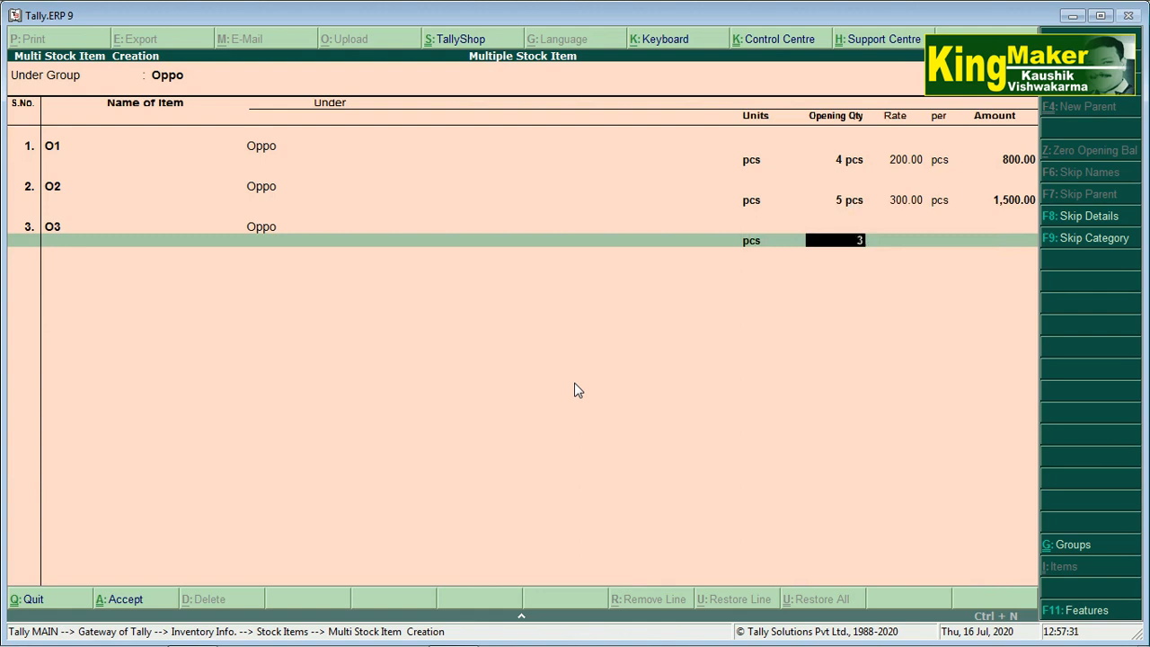
pyautogui.press('Return')
pyautogui.write('200')
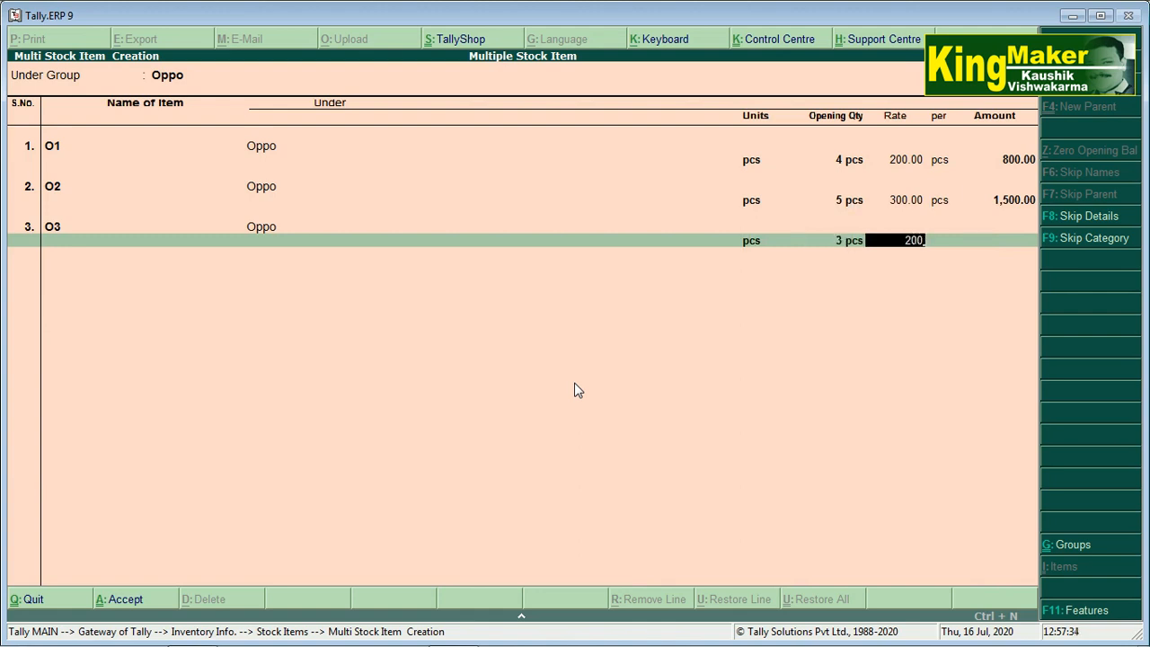
pyautogui.press('Return')
pyautogui.press('Return')
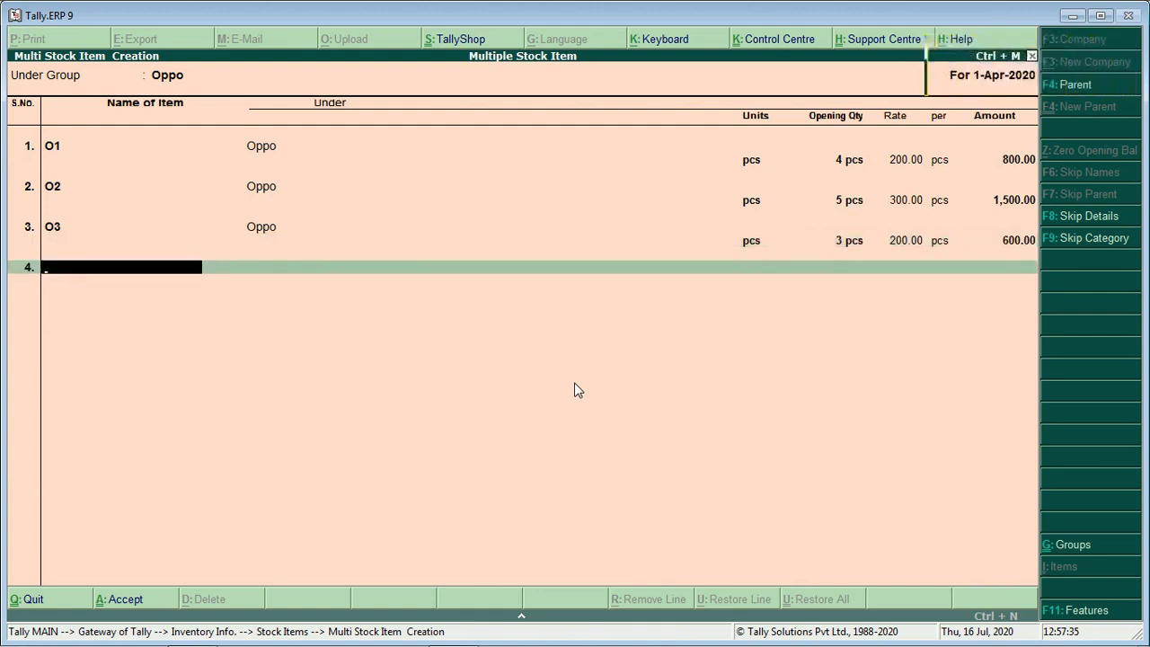
# Add the stock item O4 in unit pcs, leaving its opening quantity blank, and save the Oppo items
pyautogui.write('O4')
pyautogui.press('Return')
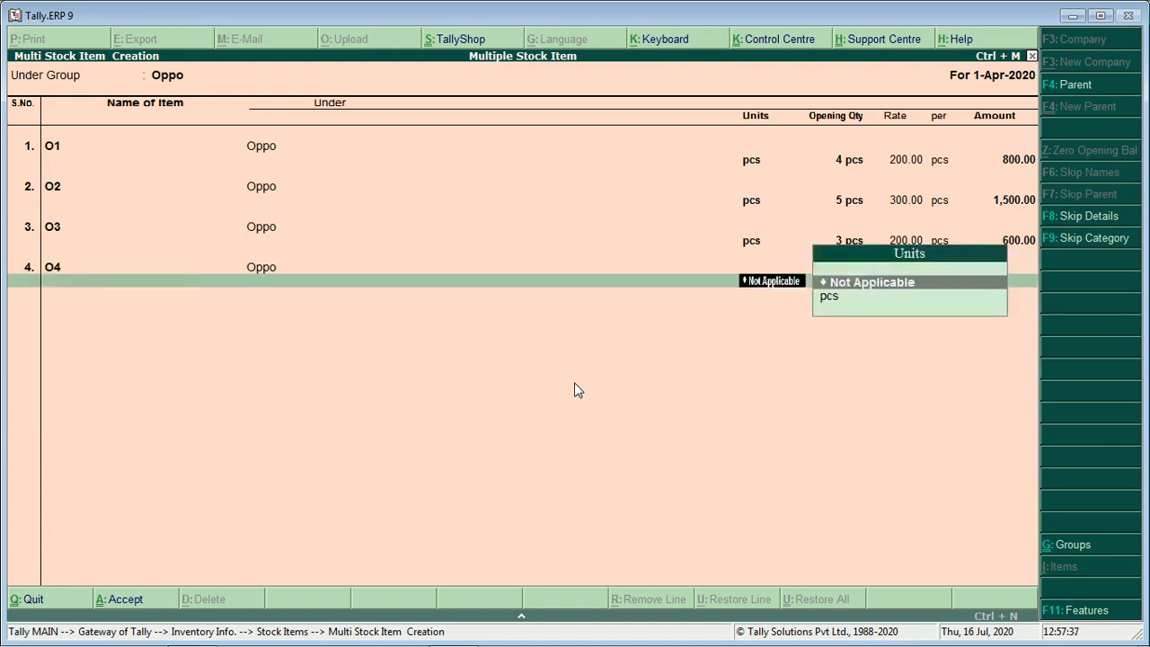
pyautogui.press('Down')
pyautogui.press('Return')
pyautogui.press('Return')
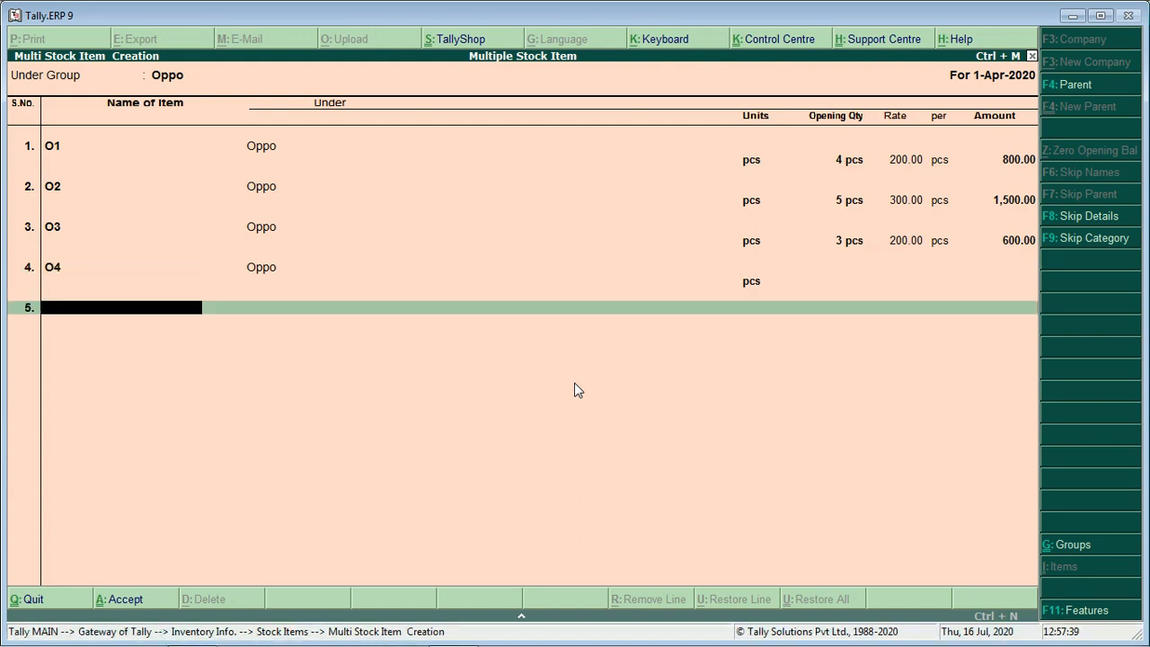
pyautogui.press('Return')
pyautogui.press('y')
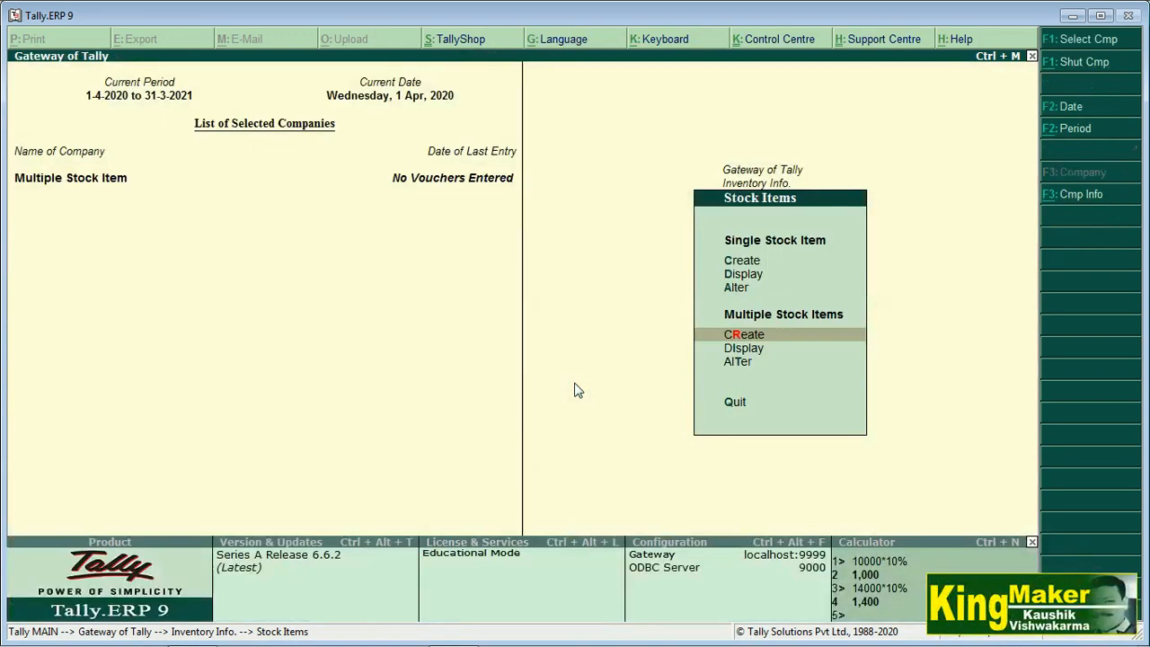
# Start creating multiple stock items under the Samsung group
pyautogui.press('Return')
pyautogui.press('Down')
pyautogui.press('Down')
pyautogui.press('Down')
pyautogui.press('Return')
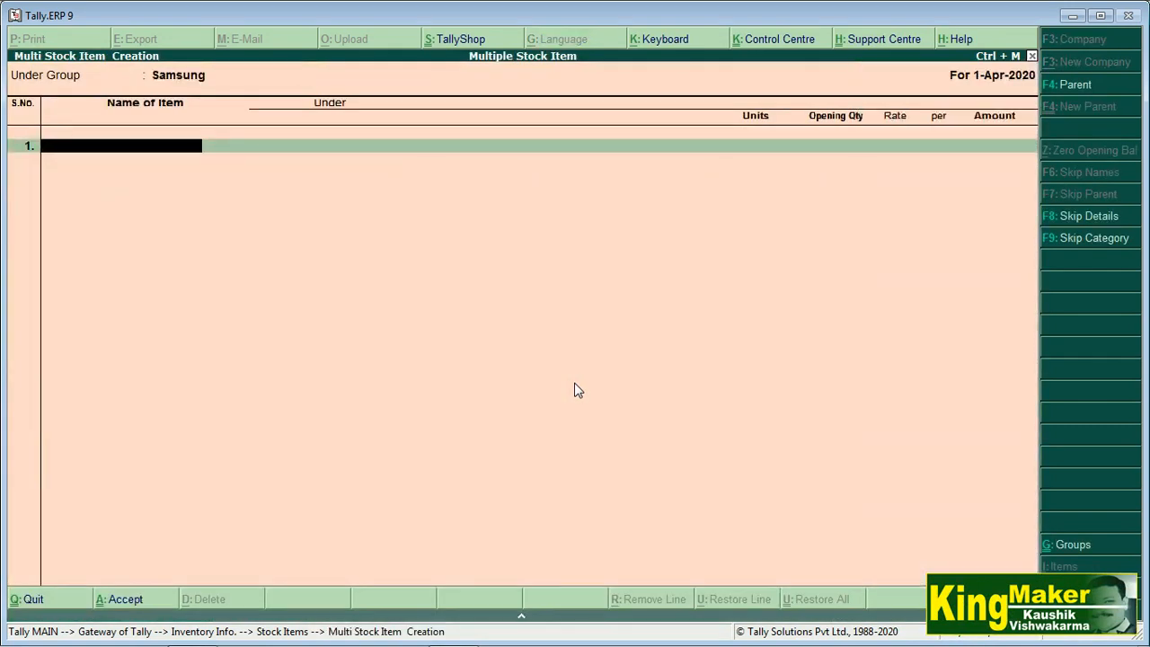
# Add the stock item S1 in unit pcs with an opening quantity of 2 at a rate of 500
pyautogui.write('S1')
pyautogui.press('Return')
pyautogui.press('Return')
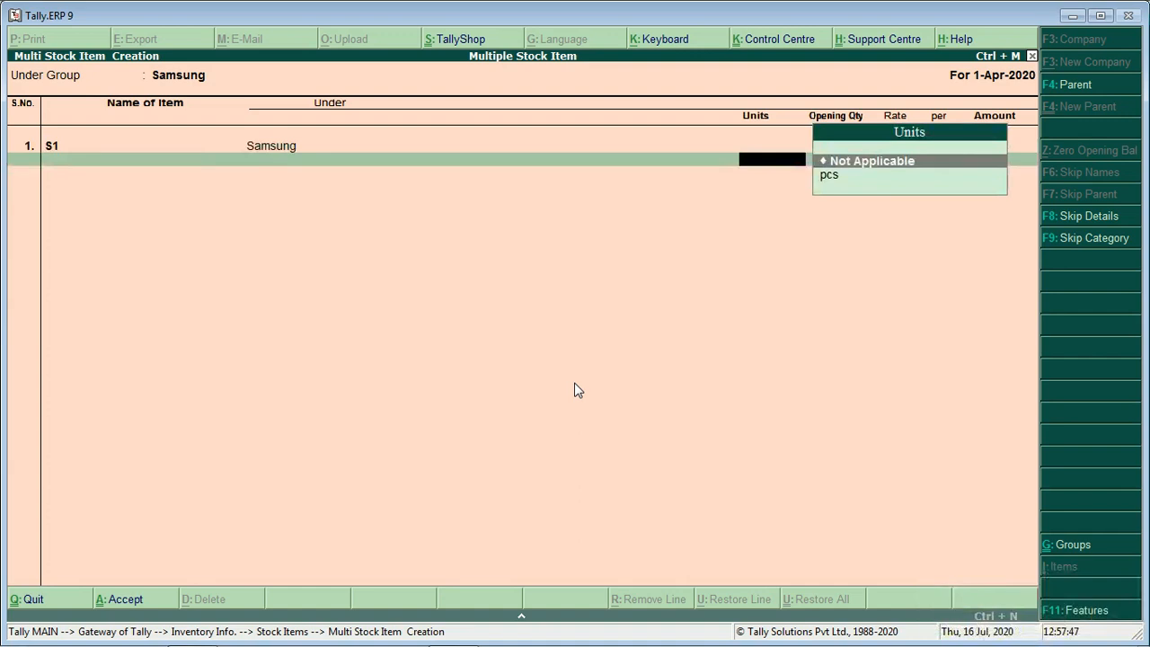
pyautogui.press('Down')
pyautogui.press('Return')
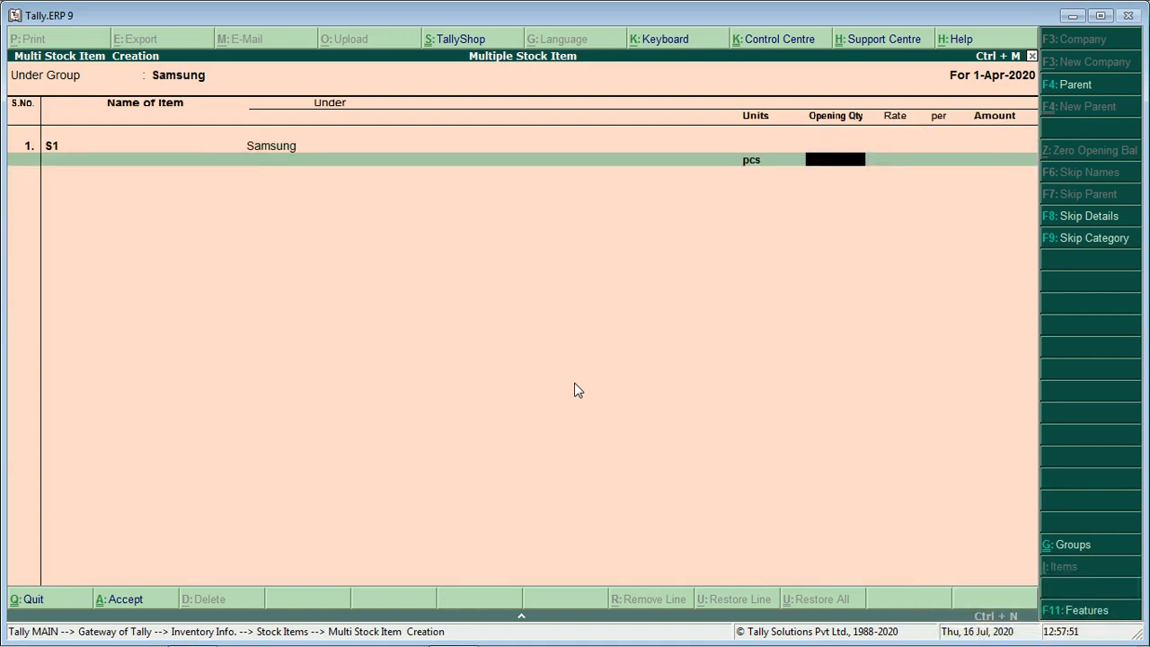
pyautogui.write('2')
pyautogui.press('Return')
pyautogui.write('500')
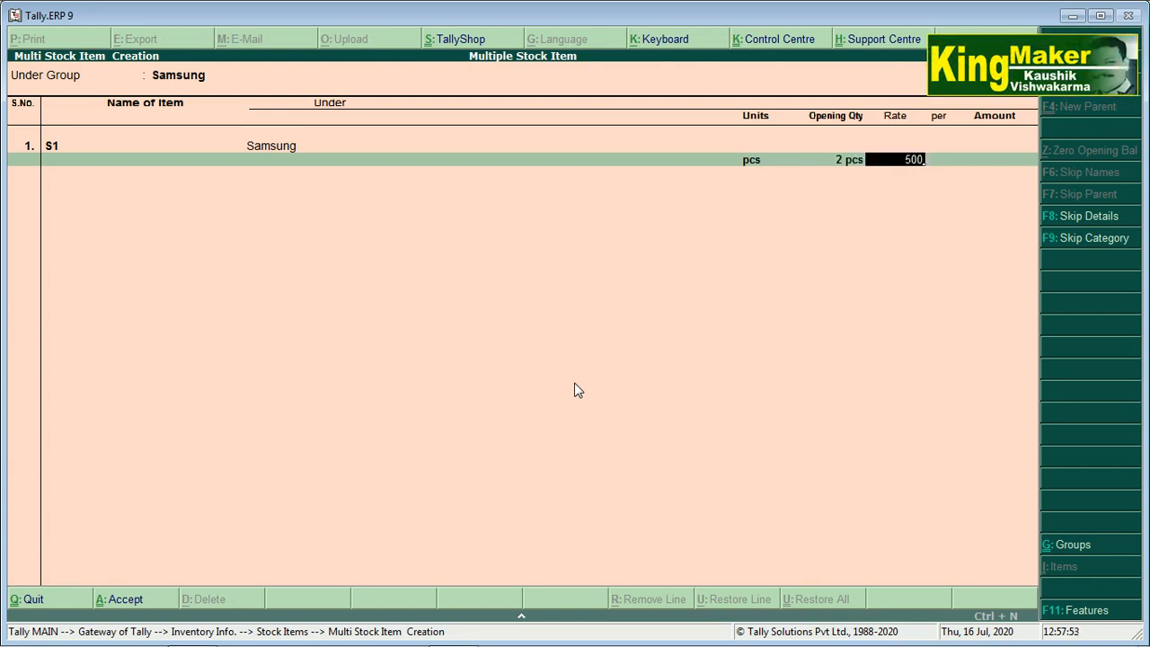
pyautogui.press('Return')
pyautogui.press('Return')
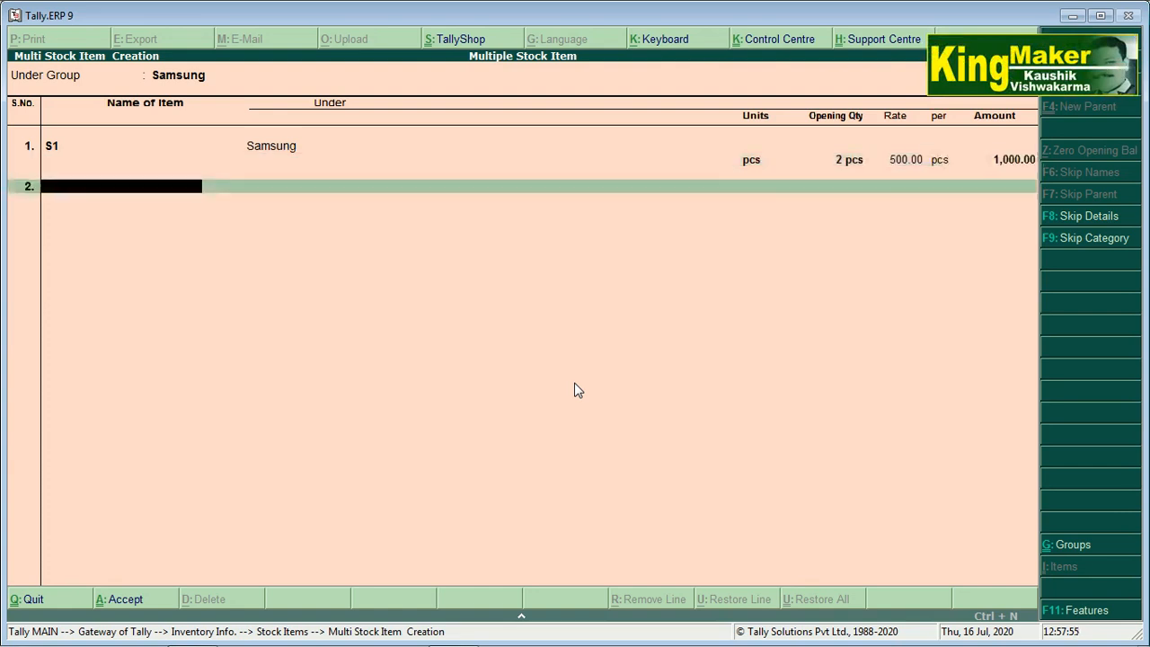
# Add the stock item S2 in unit pcs with an opening quantity of 1 at a rate of 200, and save the Samsung items
pyautogui.write('S2')
pyautogui.press('Return')
pyautogui.press('Down')
pyautogui.press('Return')
pyautogui.write('1')
pyautogui.press('Return')
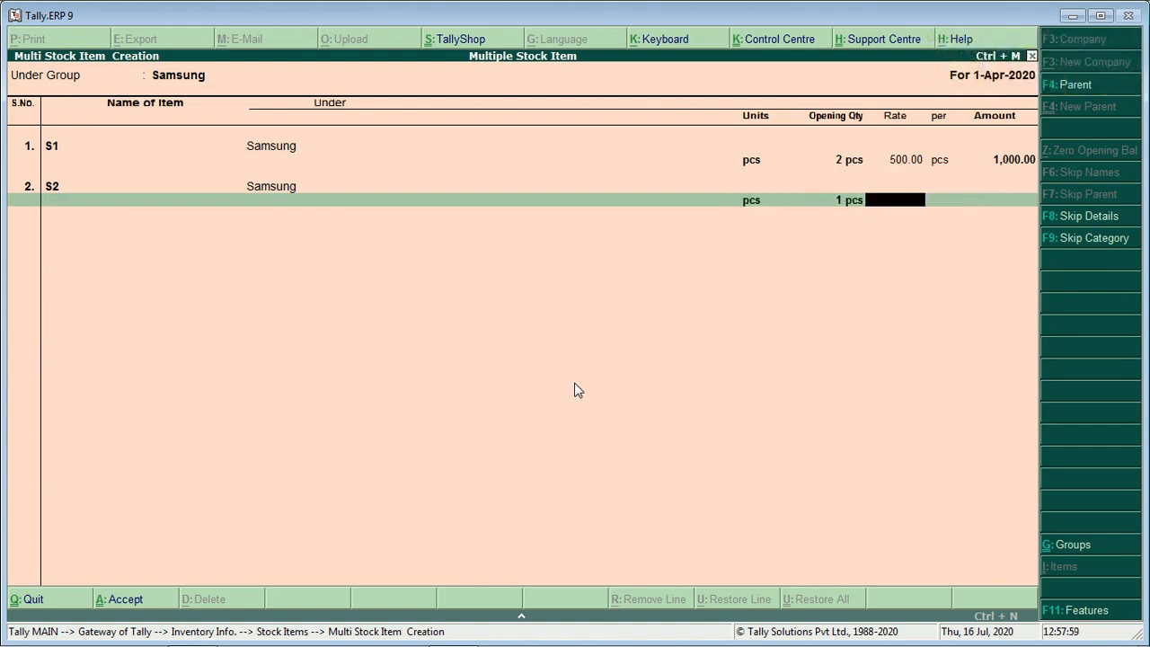
pyautogui.write('200')
pyautogui.press('Return')
pyautogui.press('Return')
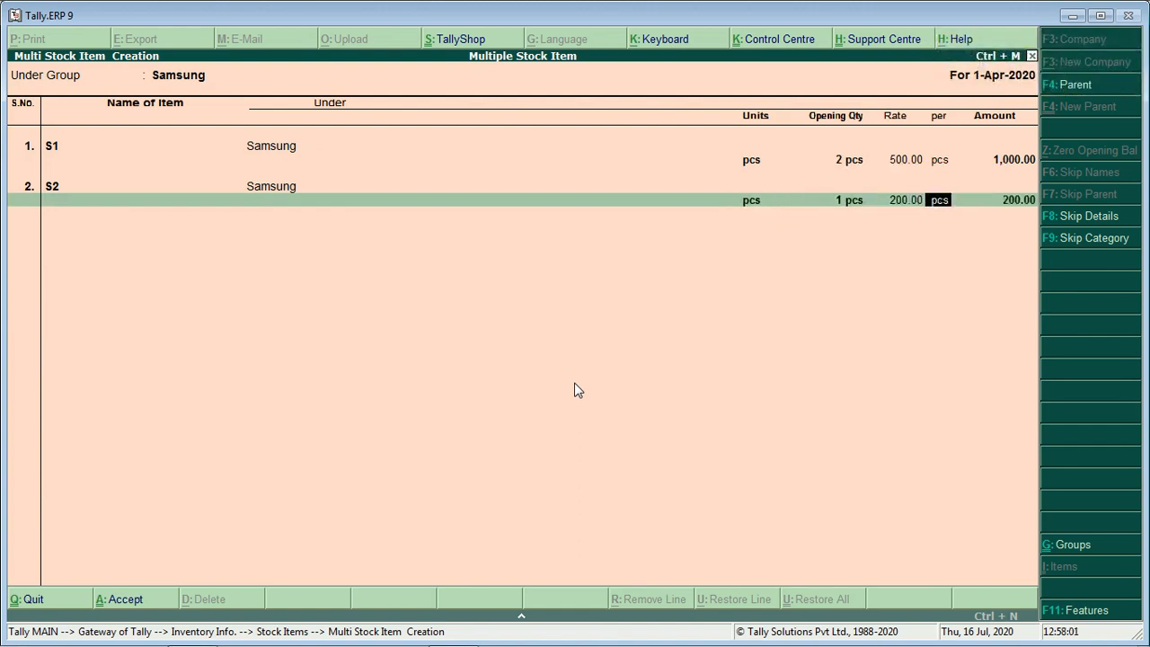
pyautogui.press('Return')
pyautogui.press('Return')
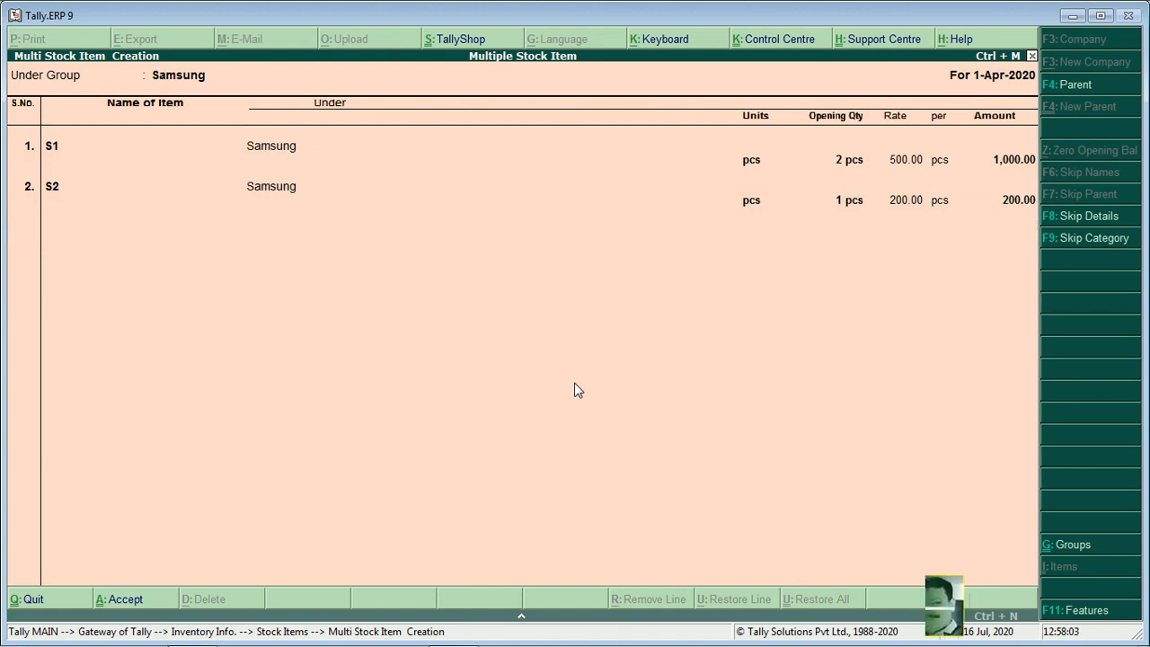
pyautogui.press('Return')
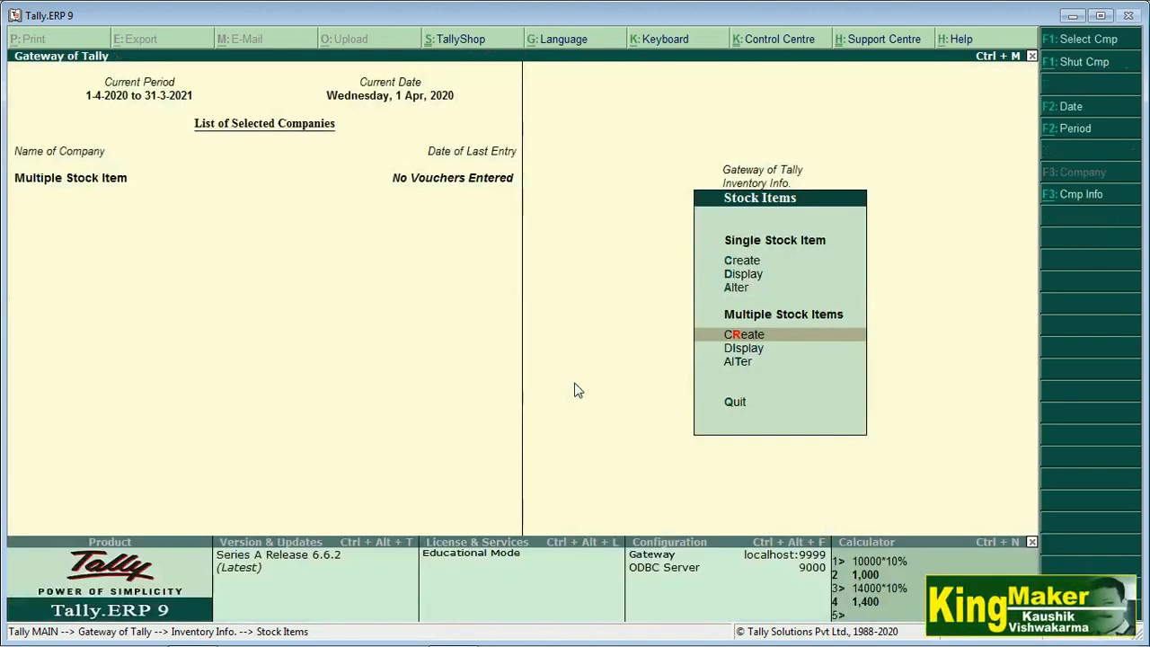
# Display the multiple stock items of the Apple, Oppo and Samsung groups in turn, and return to the Gateway of Tally
pyautogui.press('Down')
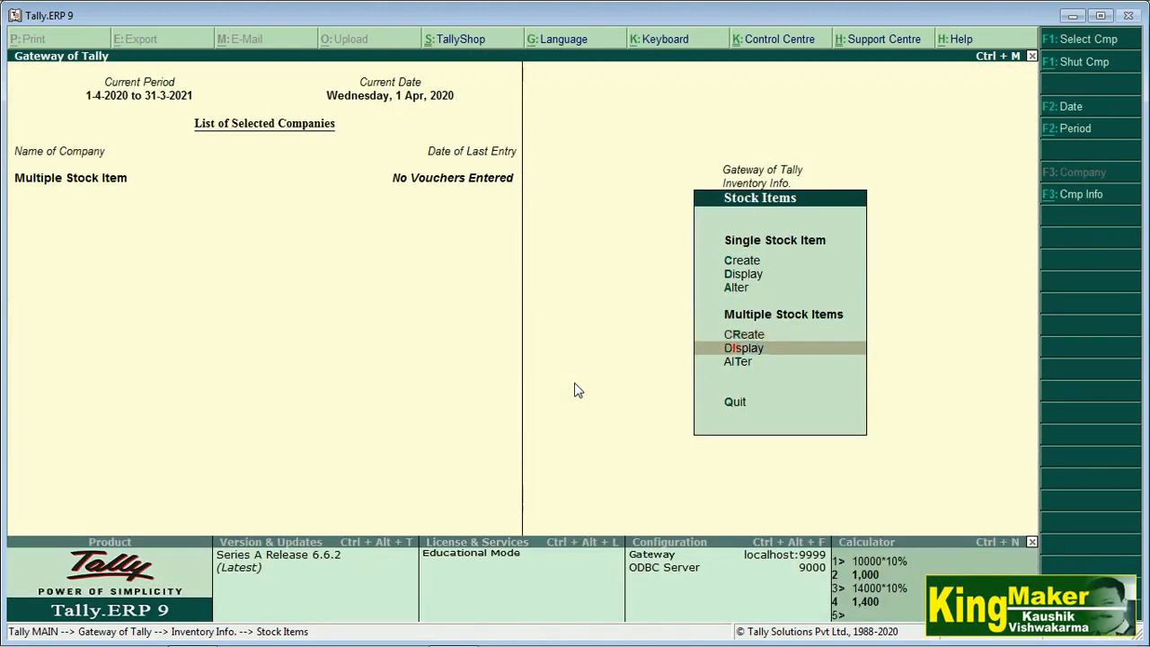
pyautogui.press('Return')
pyautogui.press('Down')
pyautogui.press('Return')
pyautogui.press('Escape')
pyautogui.press('Down')
pyautogui.press('Return')
pyautogui.press('Escape')
pyautogui.press('Down')
pyautogui.press('Return')
pyautogui.press('Escape')
pyautogui.press('Escape')
pyautogui.press('Escape')
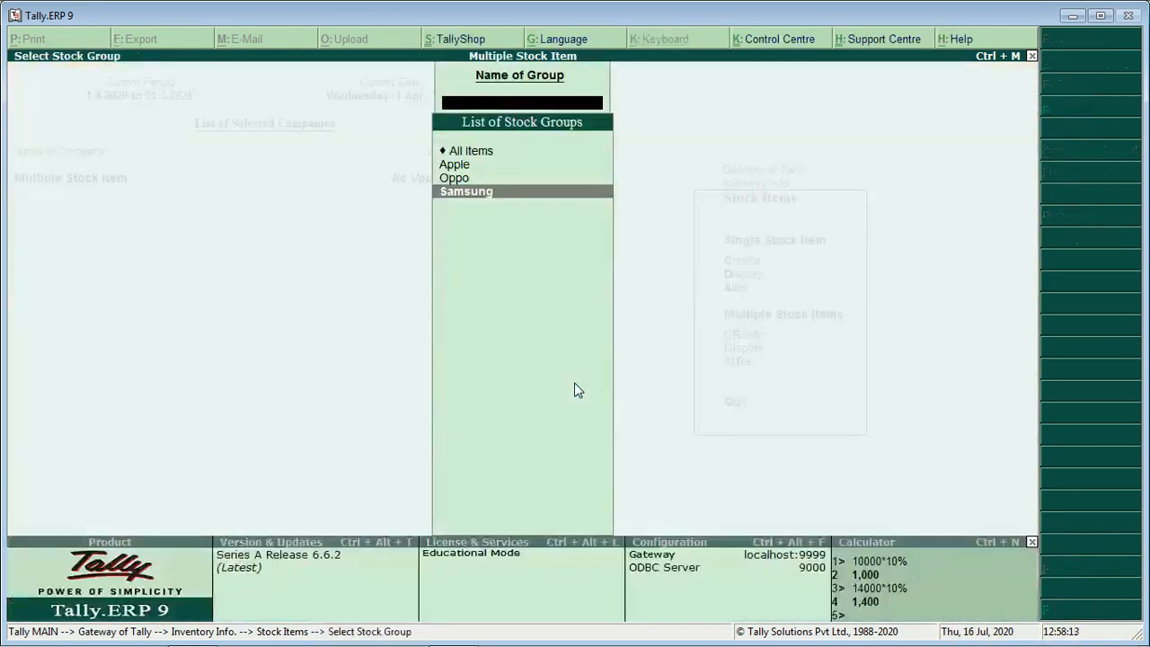
pyautogui.press('Escape')
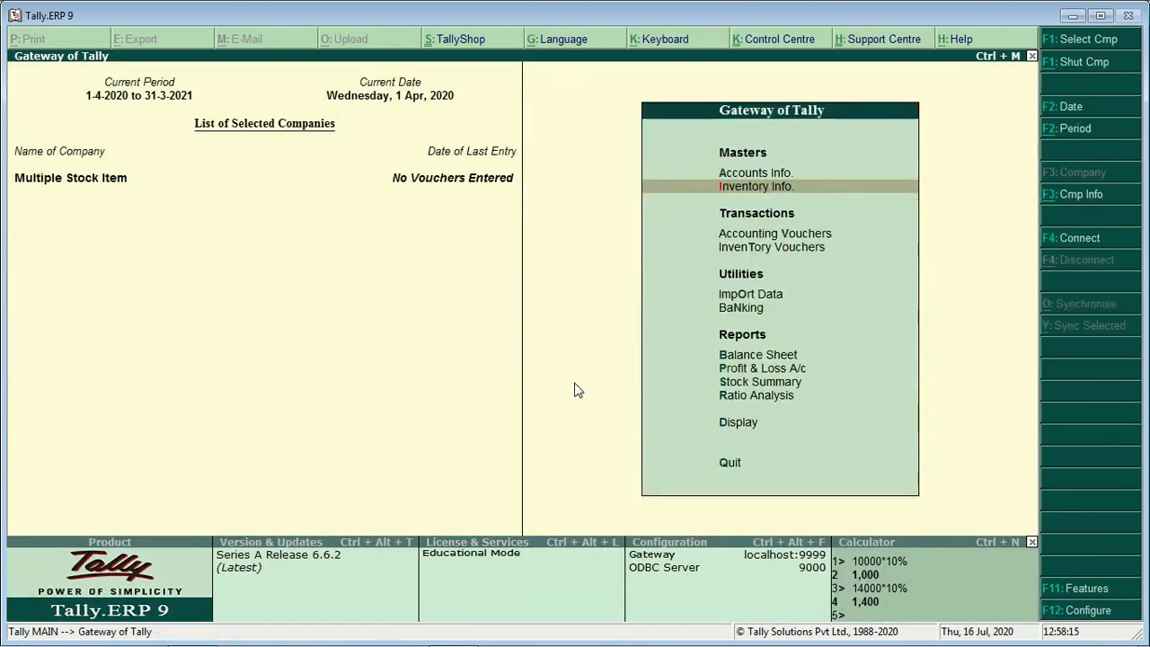
# View the Stock Summary report and drill down into the Samsung group's items
pyautogui.press('Down')
pyautogui.press('Down')
pyautogui.press('Down')
pyautogui.press('Down')
pyautogui.press('Down')
pyautogui.press('Down')
pyautogui.press('Down')
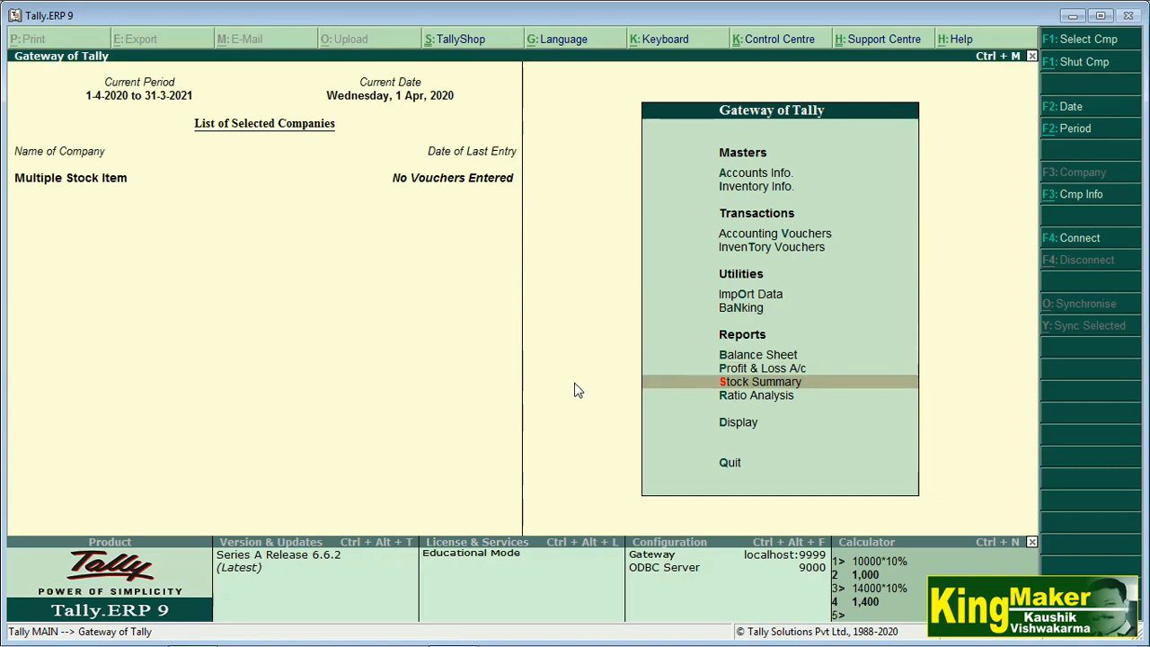
pyautogui.press('Return')
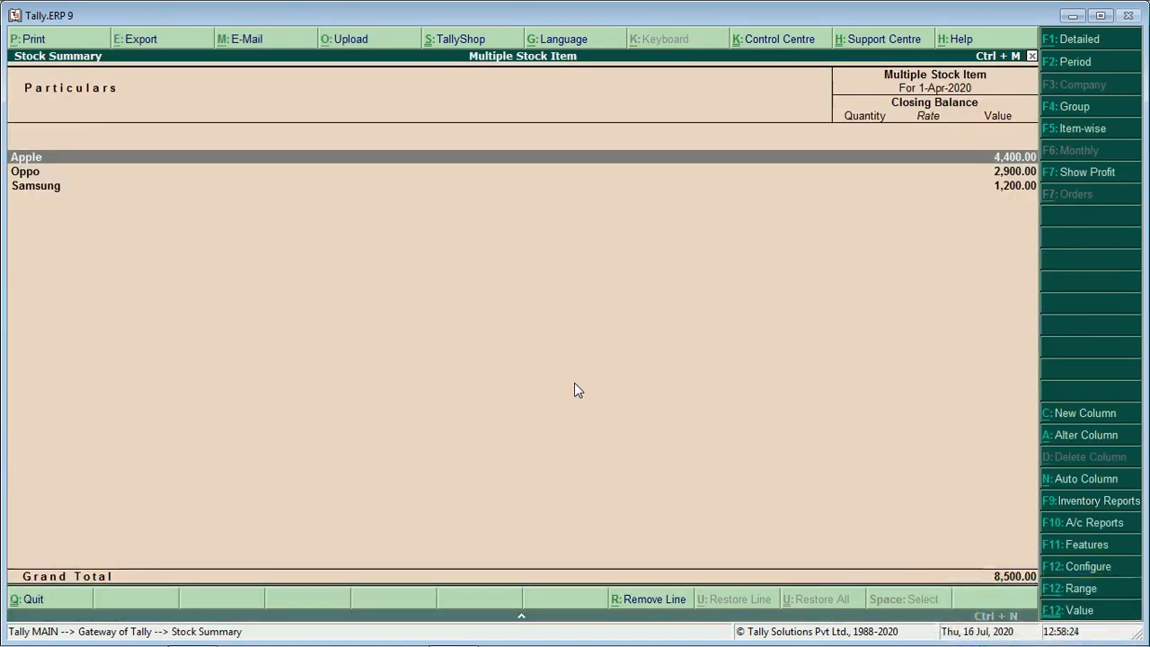
pyautogui.press('Down')
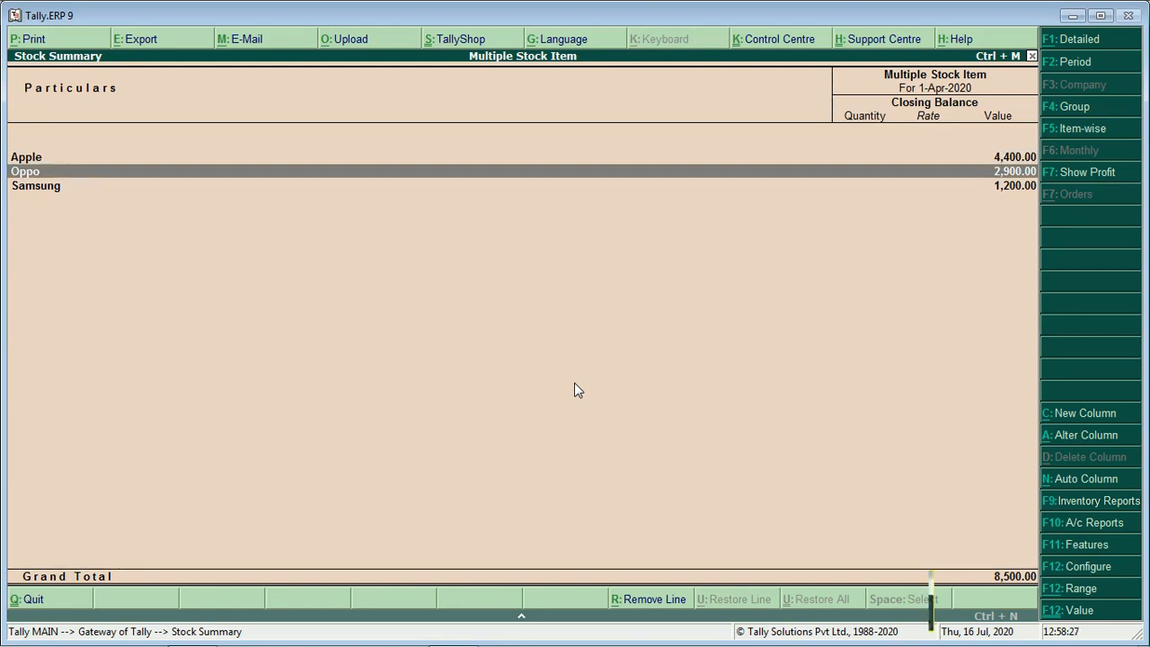
pyautogui.press('Down')
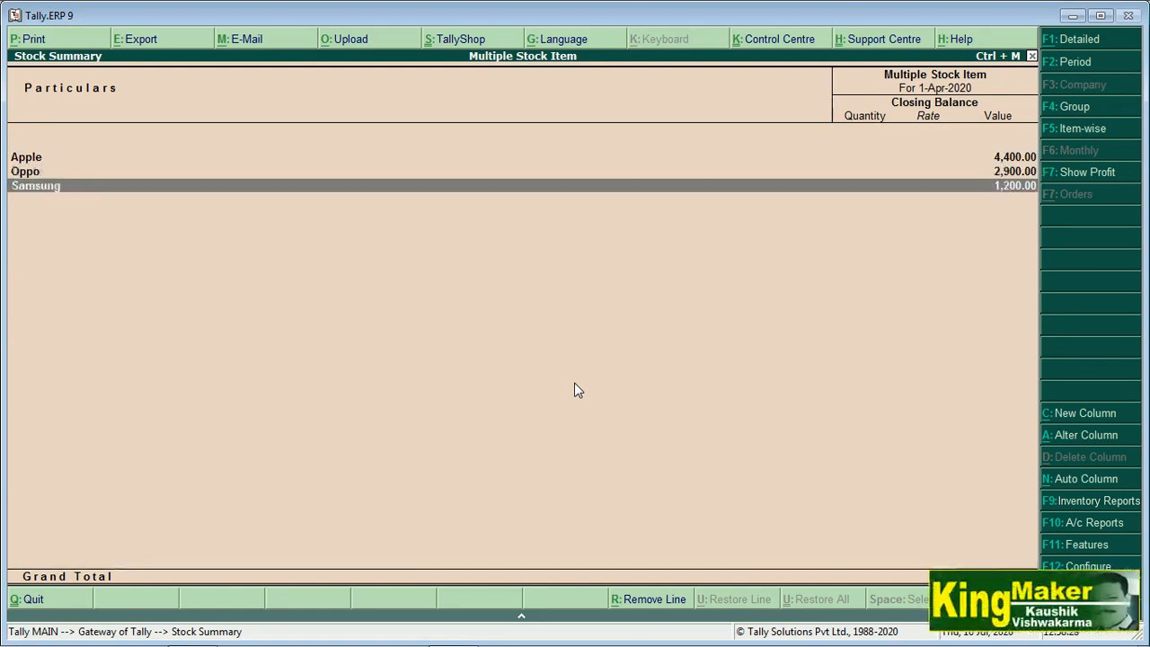
pyautogui.press('Return')
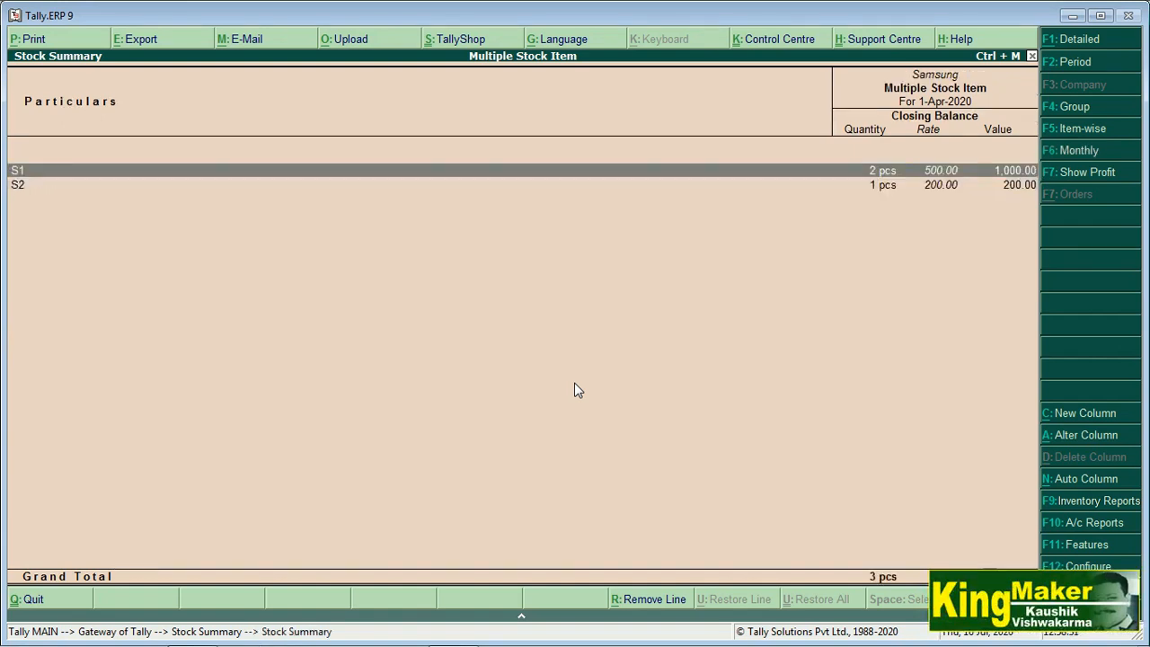
# Return to the group level of the Stock Summary and review the closing values of the Apple, Oppo and Samsung groups
pyautogui.press('Escape')
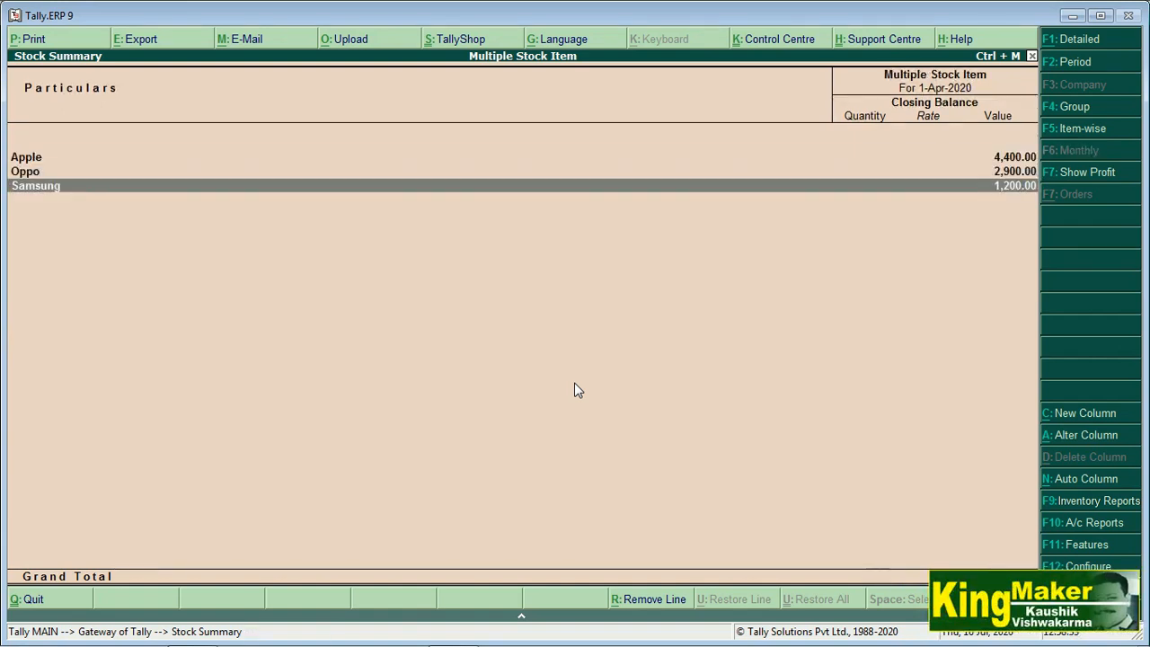
pyautogui.press('Up')
pyautogui.press('Up')
pyautogui.press('Down')
pyautogui.press('Down')
pyautogui.press('Up')
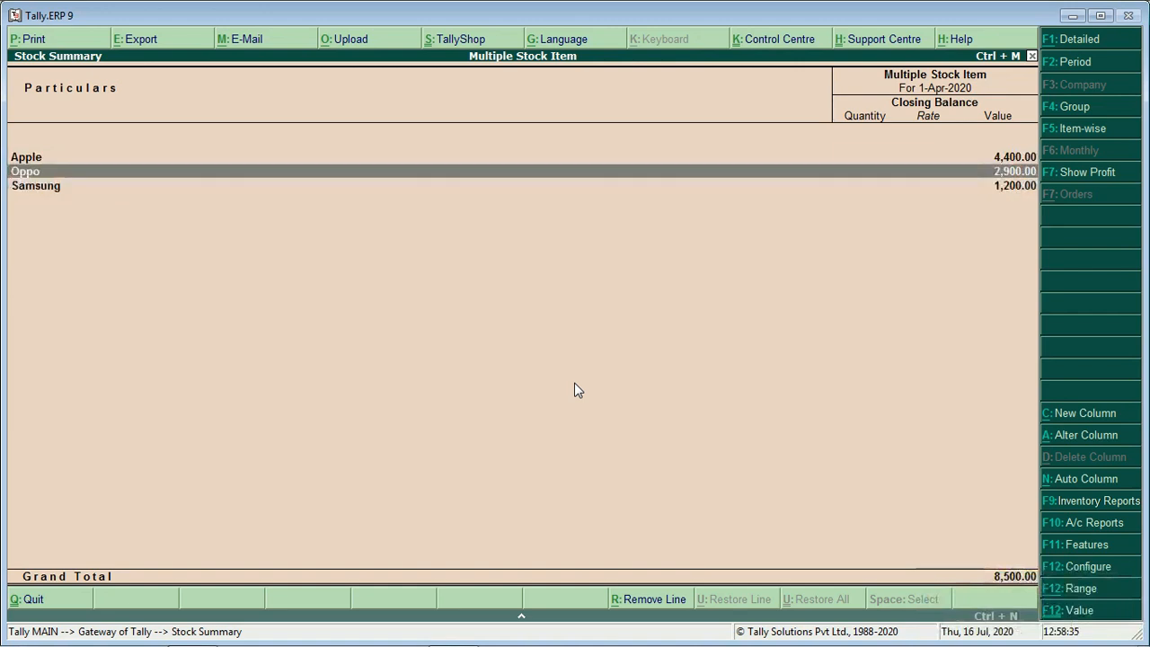
pyautogui.press('Up')
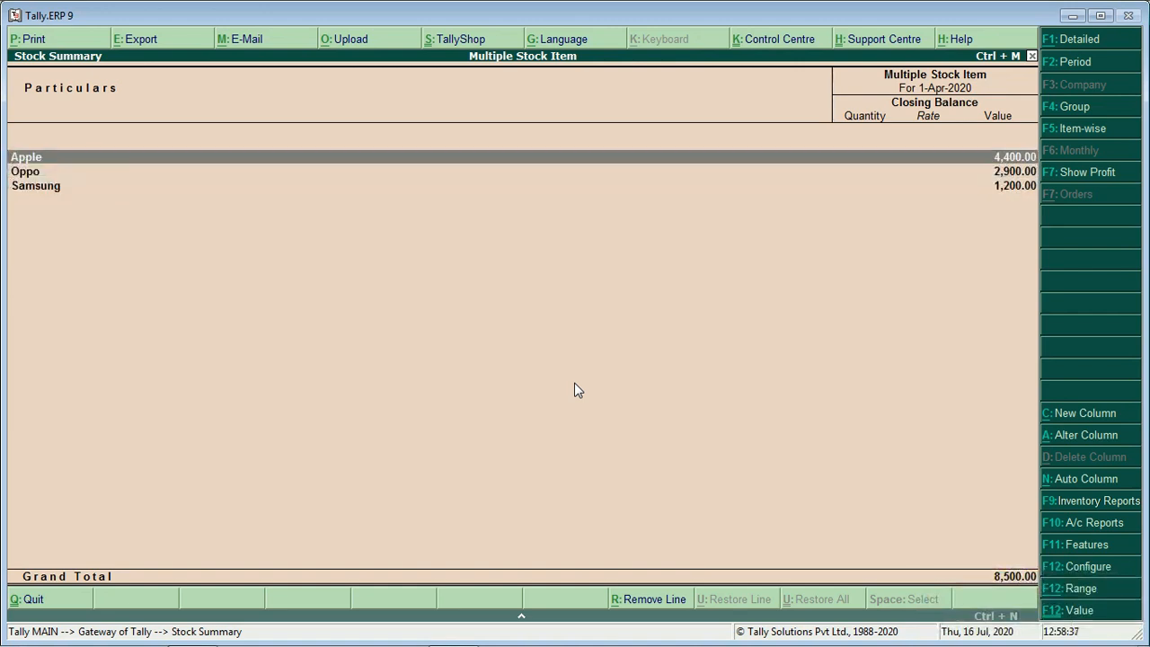
pyautogui.press('Down')
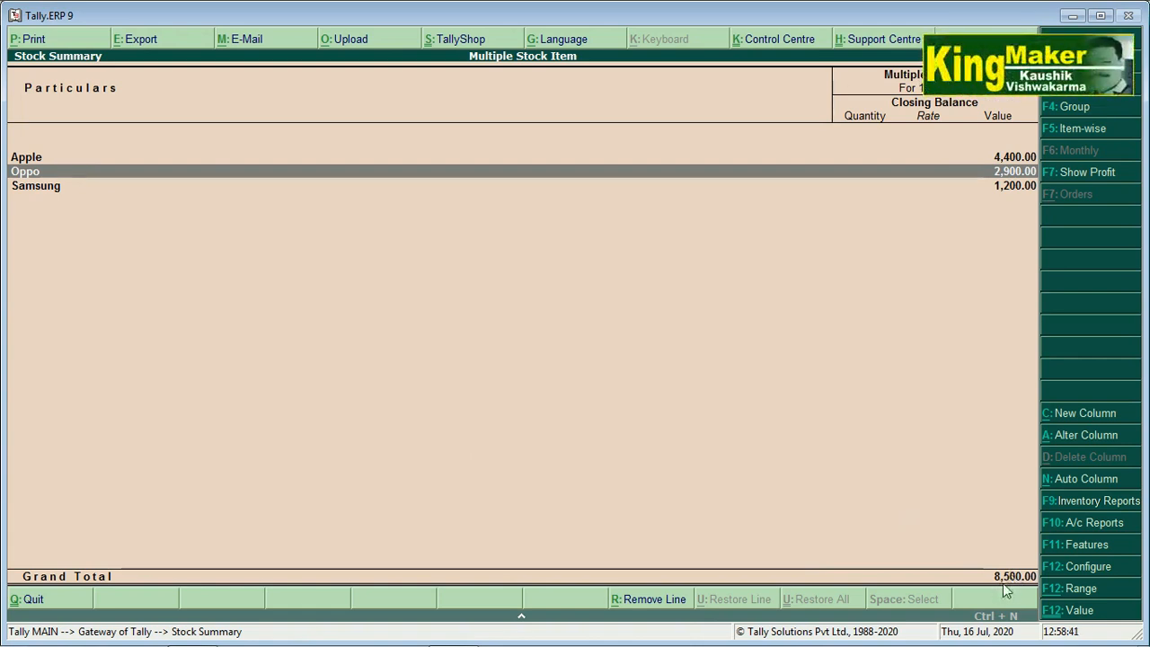
# Drill down into the Oppo and Samsung groups in turn, returning to the Stock Summary's group list after each
pyautogui.press('Return')
pyautogui.press('Escape')
pyautogui.press('Down')
pyautogui.press('Return')
pyautogui.press('Escape')
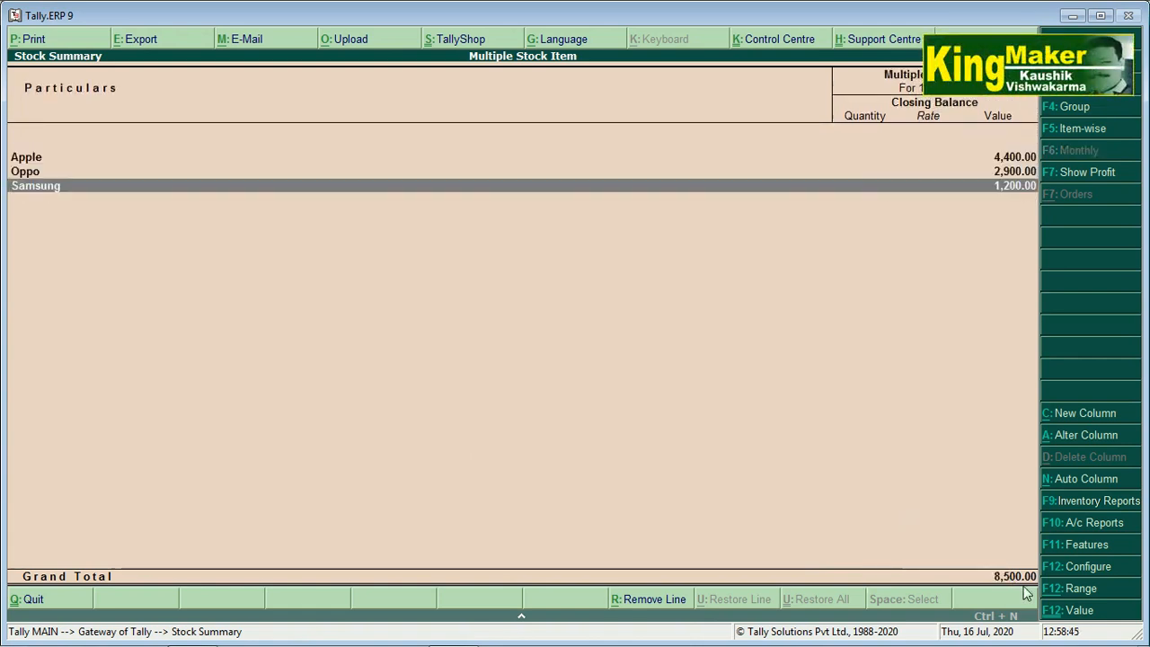
pyautogui.press('Up')
pyautogui.press('Up')
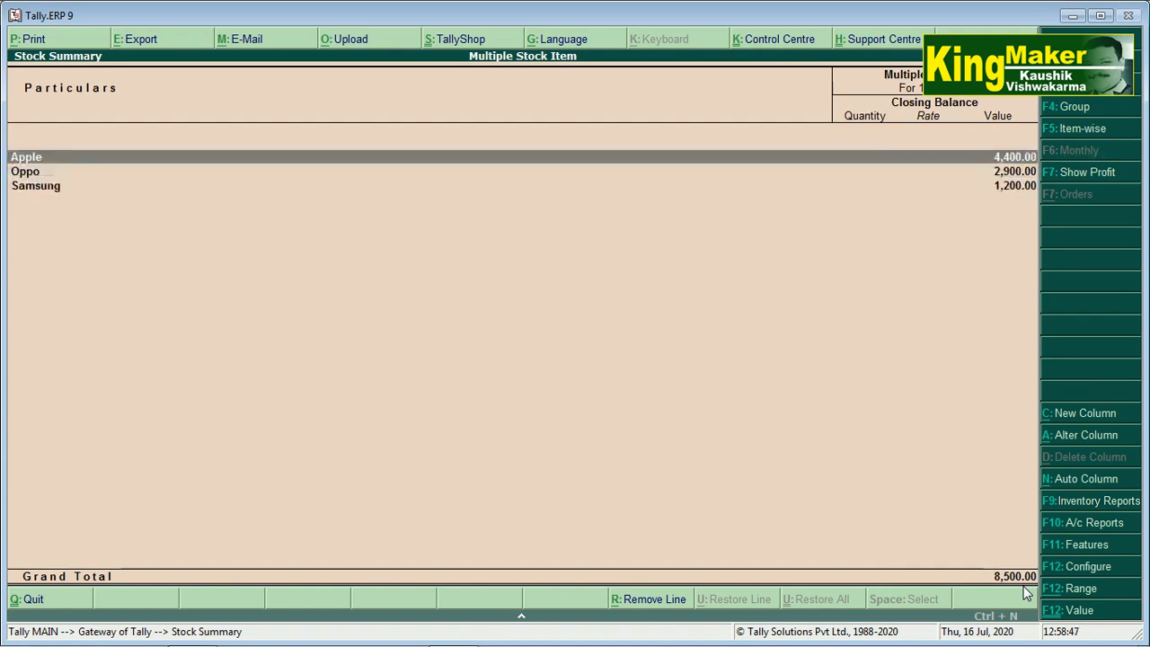
pyautogui.press('Down')
pyautogui.press('Down')
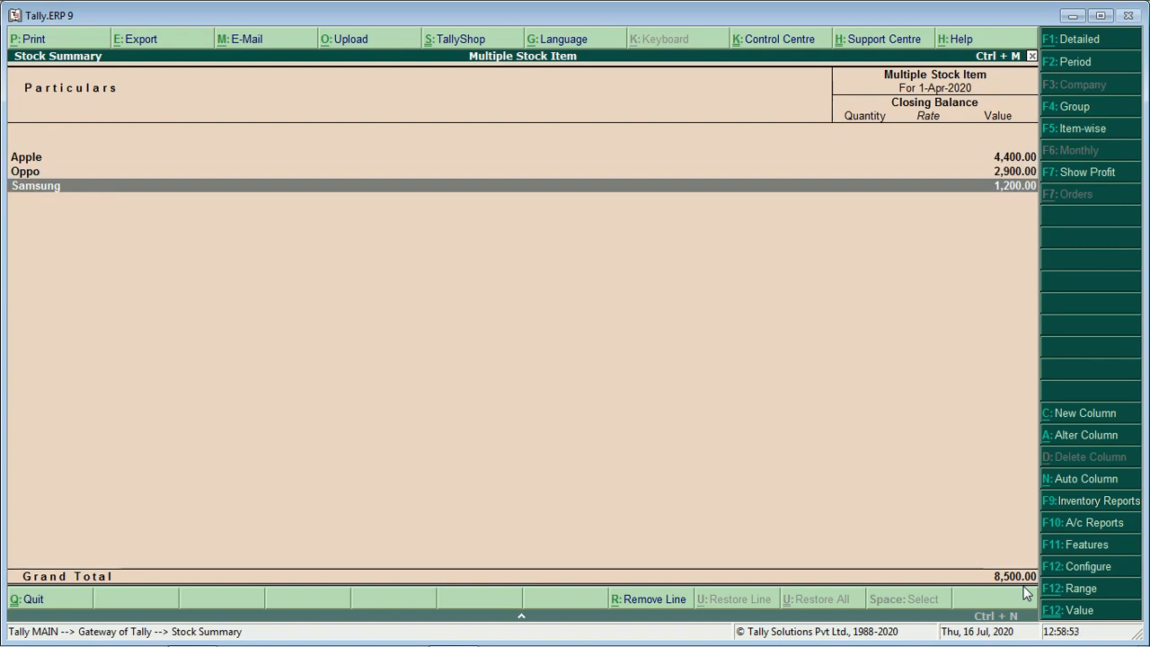
pyautogui.press('Up')
pyautogui.press('Up')
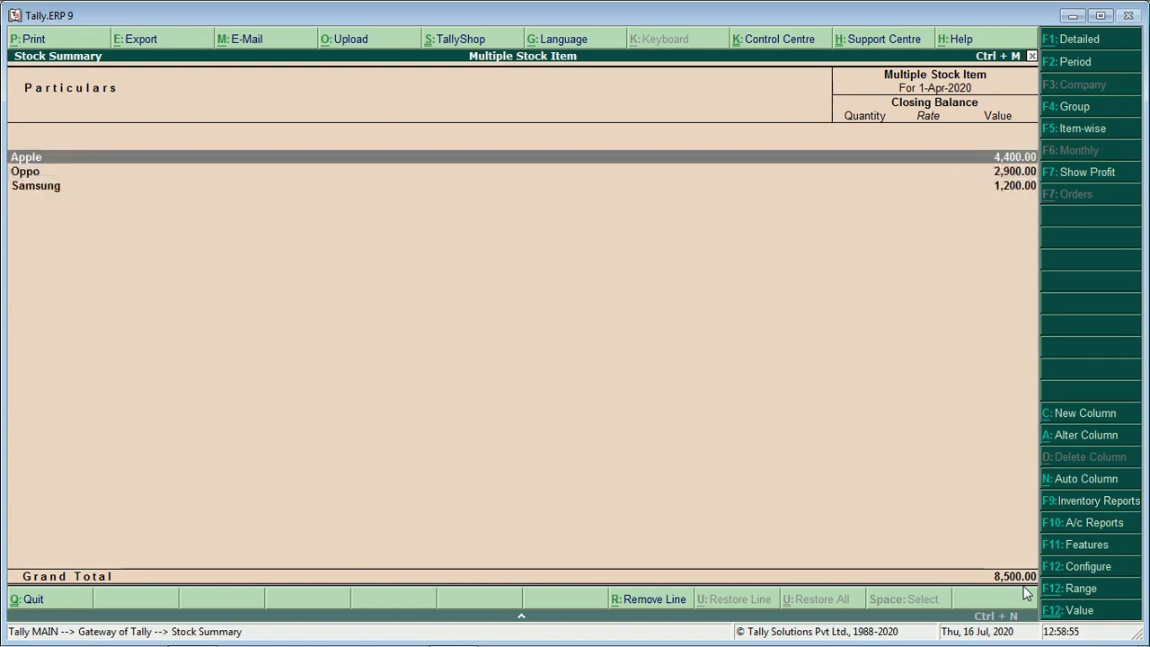
pyautogui.press('Down')
pyautogui.press('Up')
pyautogui.press('Down')
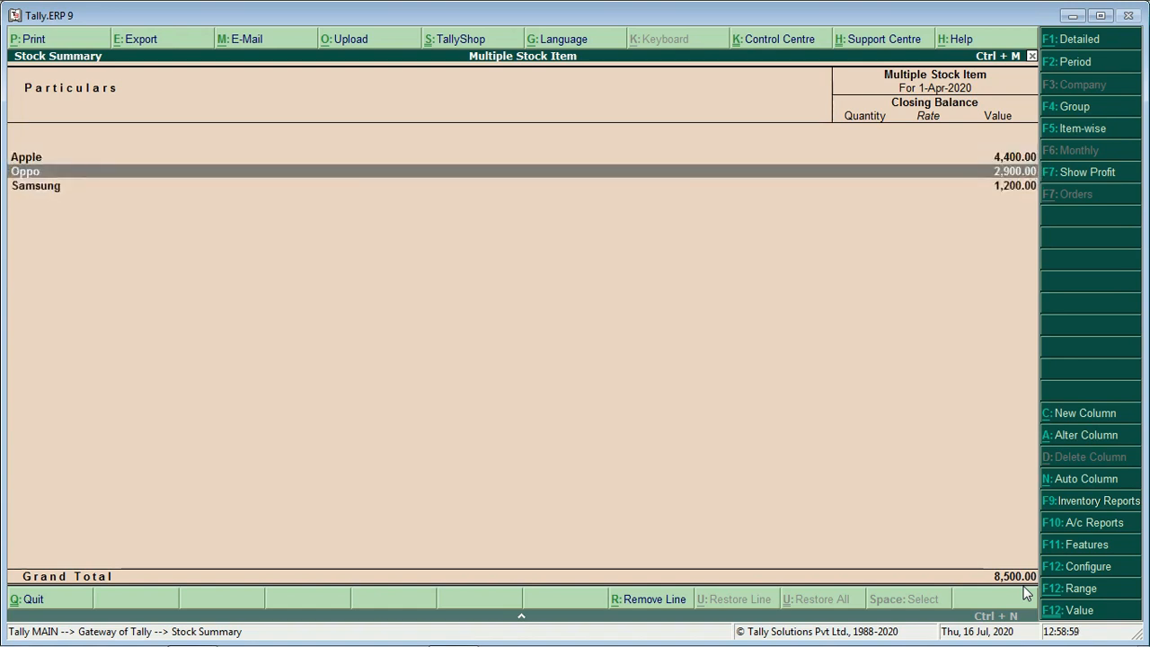